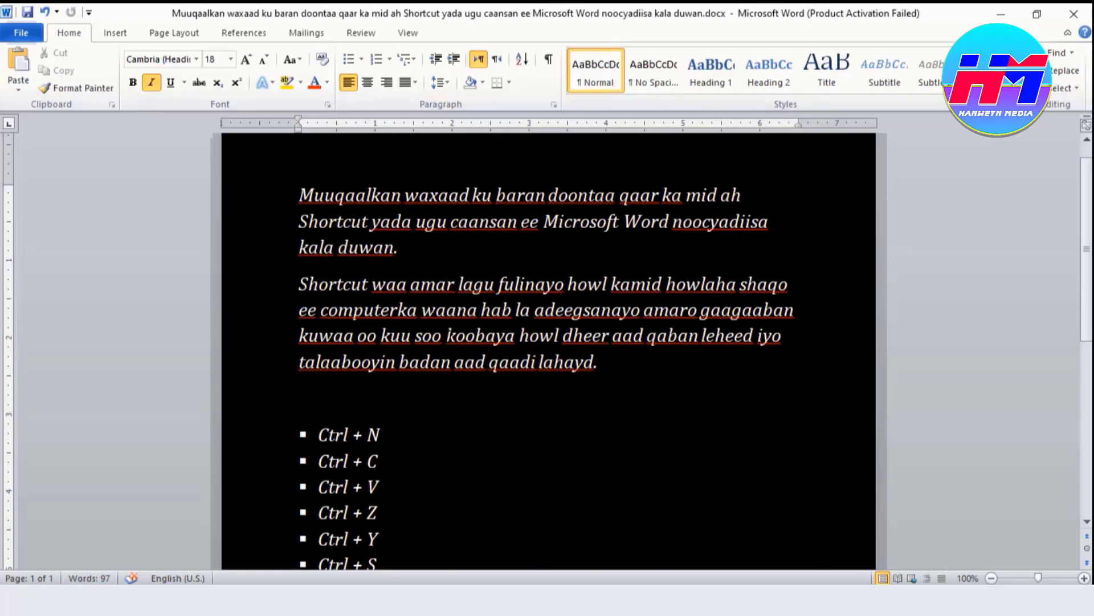
Step: Select the text forward word by word from "koobaya" through "leheed" in the second paragraph
{"action": "key", "text": "ctrl+shift+Right"}
{"action": "key", "text": "ctrl+shift+Right"}
{"action": "key", "text": "ctrl+shift+Right"}
{"action": "key", "text": "ctrl+shift+Right"}
{"action": "key", "text": "ctrl+shift+Right"}
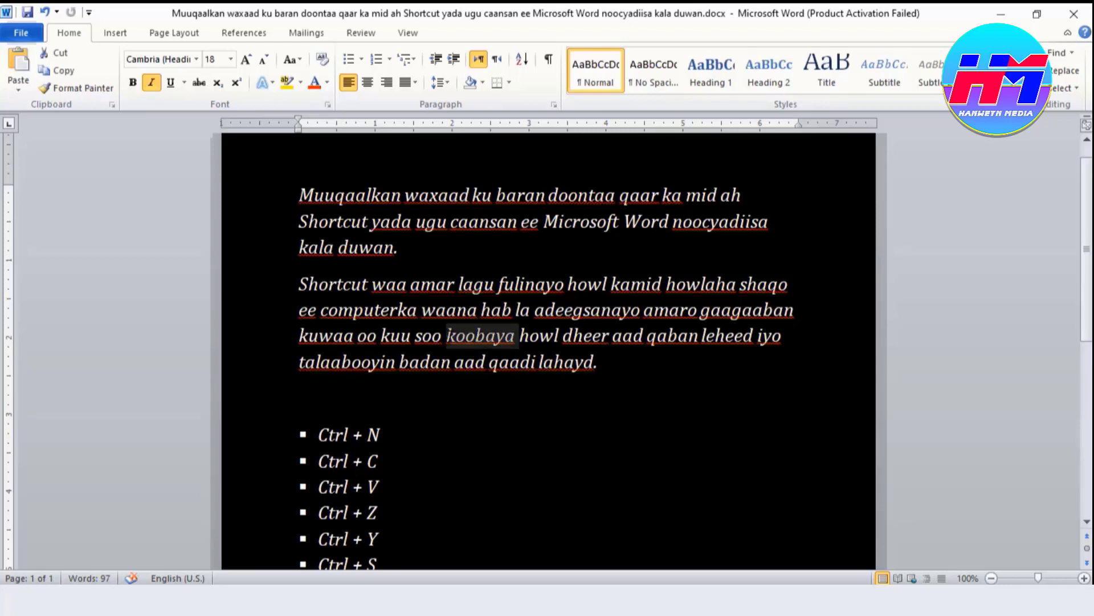
{"action": "key", "text": "ctrl+shift+Right"}
{"action": "key", "text": "ctrl+shift+Right"}
{"action": "key", "text": "ctrl+shift+Right"}
{"action": "key", "text": "ctrl+shift+Right"}
{"action": "key", "text": "ctrl+shift+Right"}
{"action": "key", "text": "ctrl+shift+Right"}
{"action": "key", "text": "ctrl+shift+Right"}
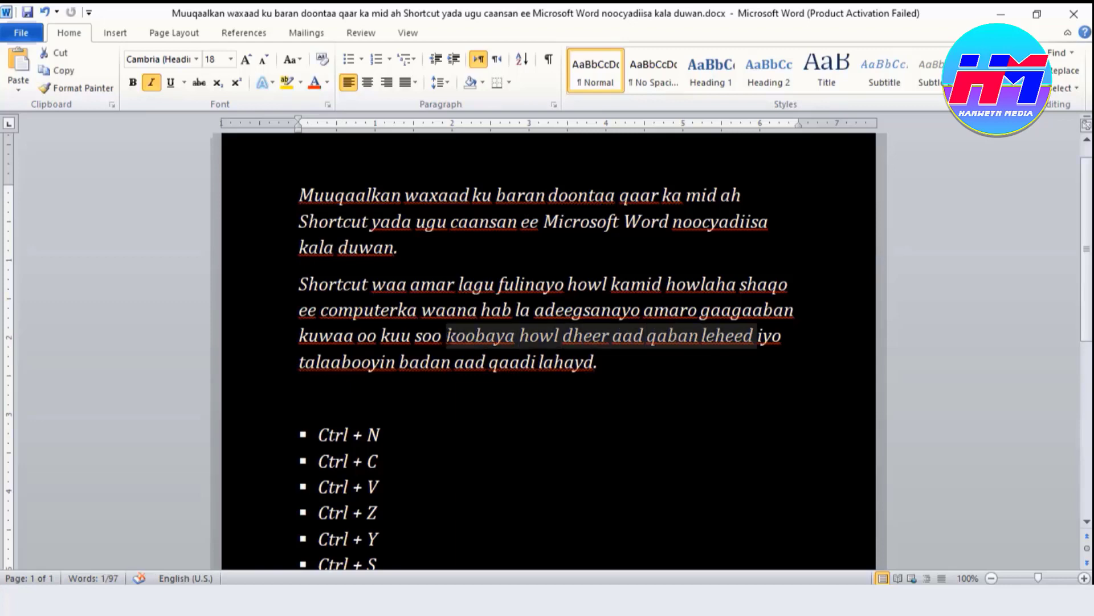
{"action": "key", "text": "ctrl+shift+Right"}
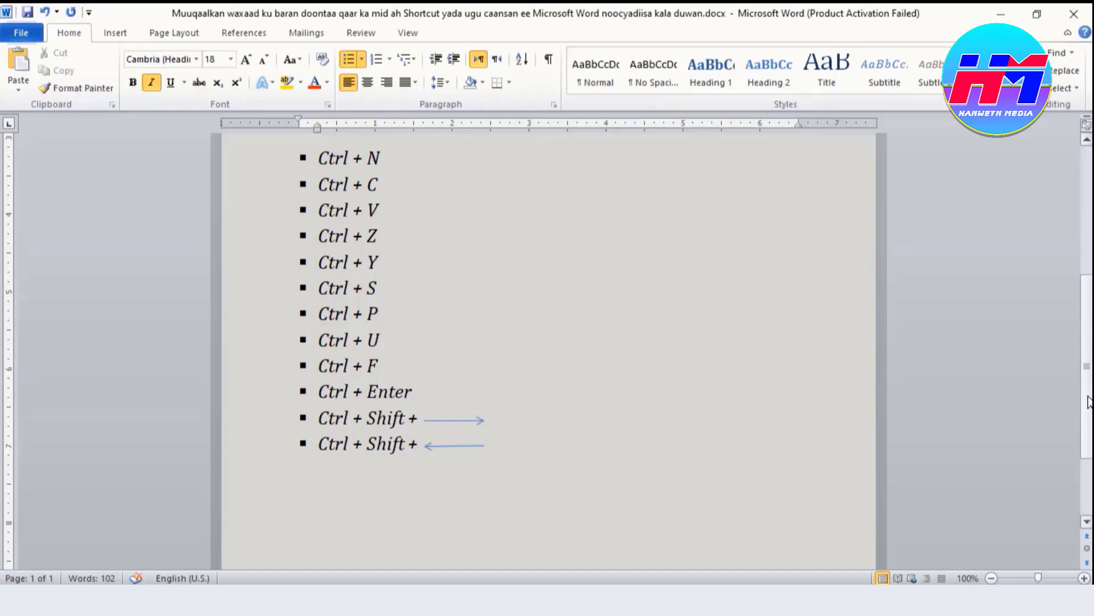
Step: Select the text backward word by word from the end of "adeegsanayo" to "kala" in the first paragraph
{"action": "left_click_drag", "start_coordinate": [1088, 399], "coordinate": [1066, 277]}
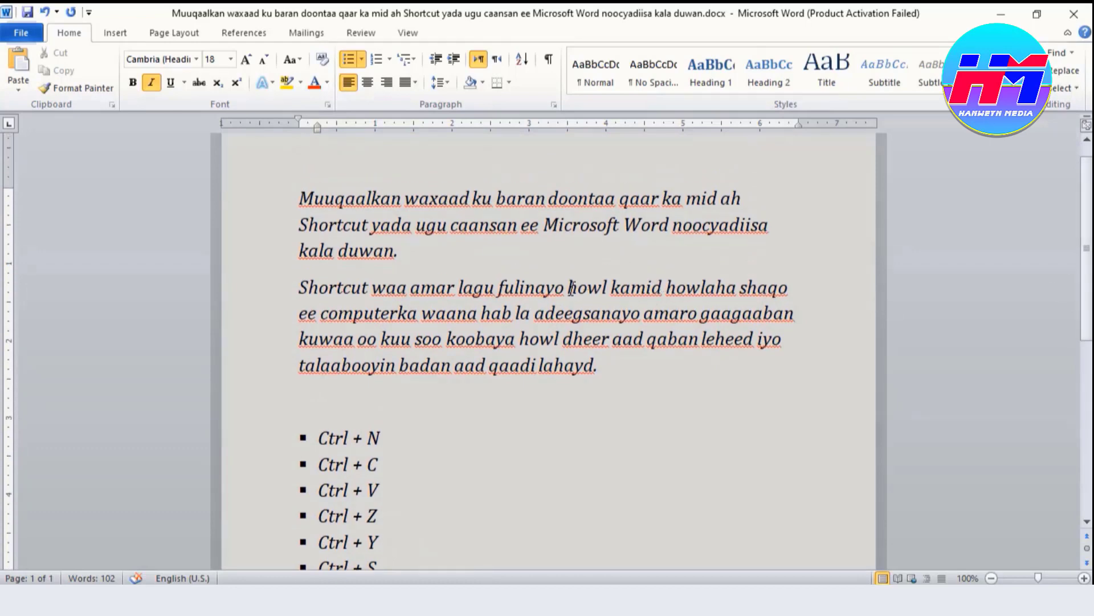
{"action": "left_click", "coordinate": [639, 317]}
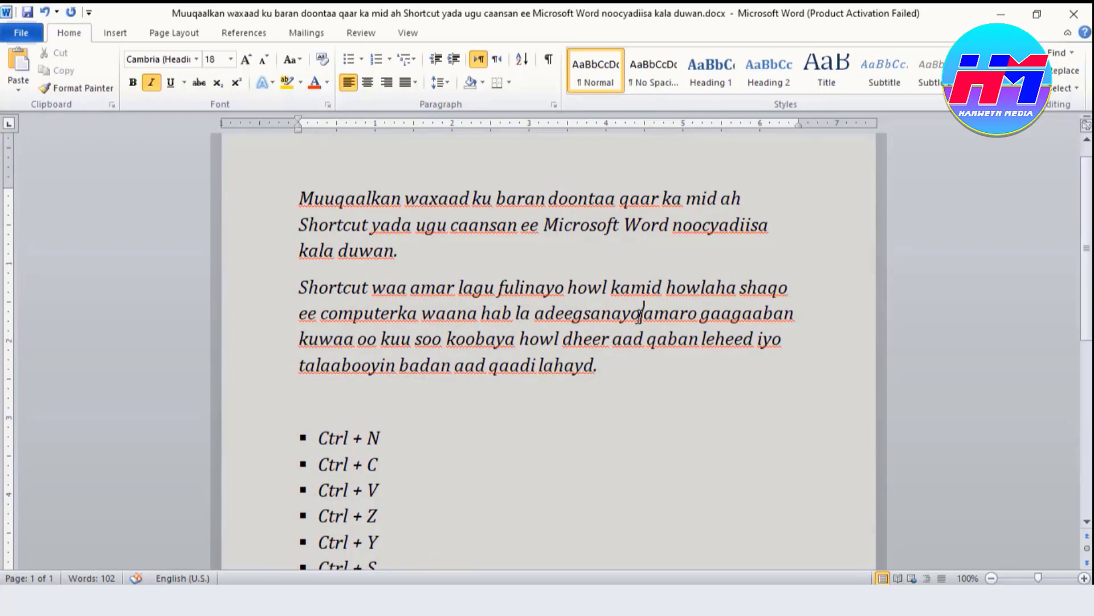
{"action": "key", "text": "ctrl+shift+Left"}
{"action": "key", "text": "ctrl+shift+Left"}
{"action": "key", "text": "ctrl+shift+Left"}
{"action": "key", "text": "ctrl+shift+Left"}
{"action": "key", "text": "ctrl+shift+Left"}
{"action": "key", "text": "ctrl+shift+Left"}
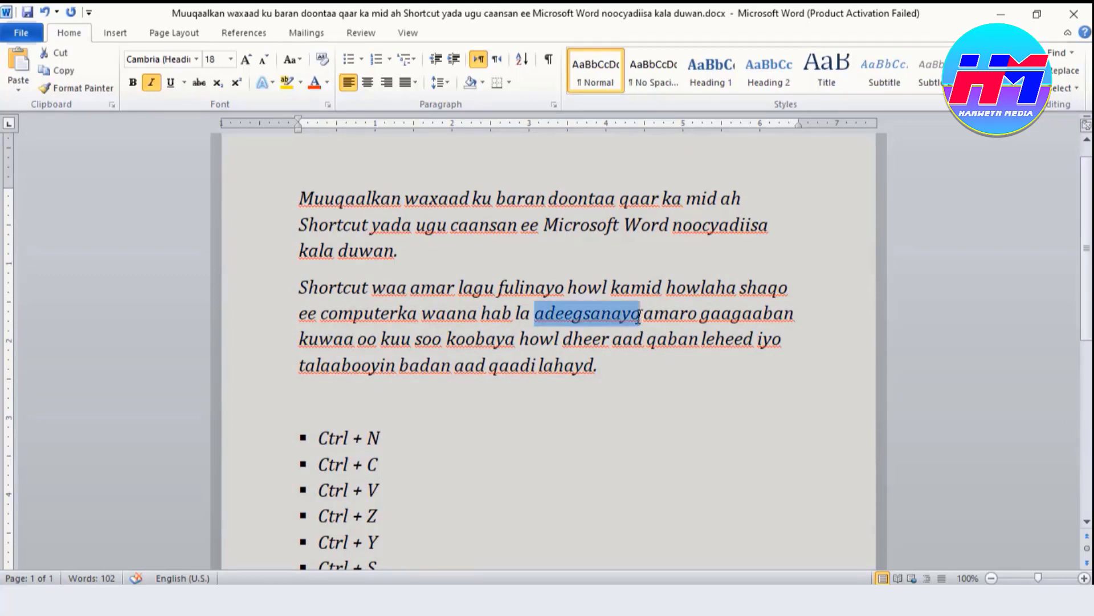
{"action": "key", "text": "ctrl+shift+Left"}
{"action": "key", "text": "ctrl+shift+Left"}
{"action": "key", "text": "ctrl+shift+Left"}
{"action": "key", "text": "ctrl+shift+Left"}
{"action": "key", "text": "ctrl+shift+Left"}
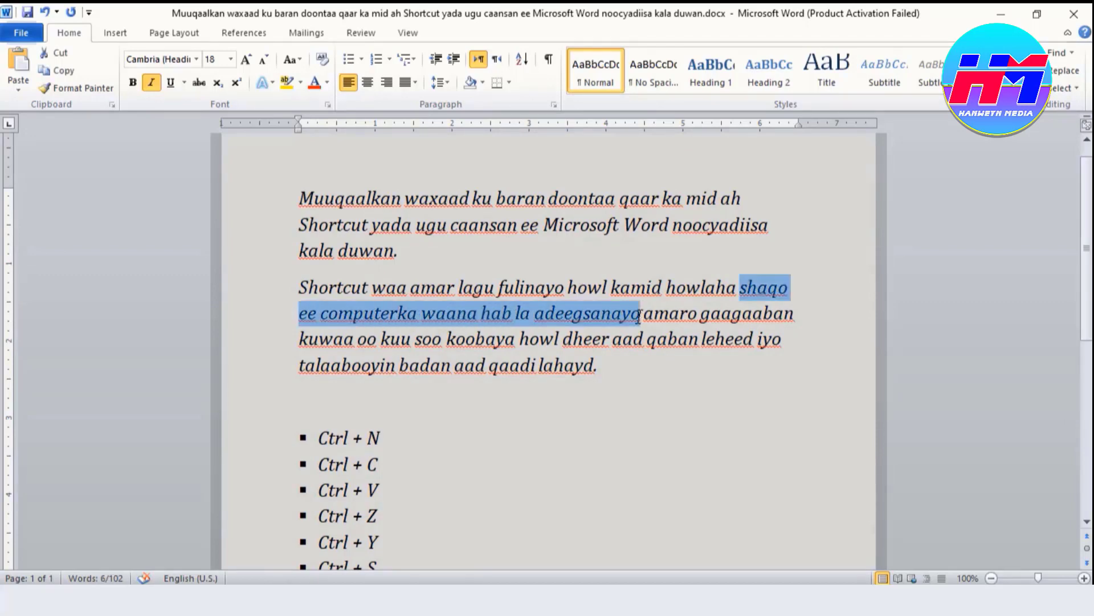
{"action": "key", "text": "ctrl+shift+Left"}
{"action": "key", "text": "ctrl+shift+Left"}
{"action": "key", "text": "ctrl+shift+Left"}
{"action": "key", "text": "ctrl+shift+Left"}
{"action": "key", "text": "ctrl+shift+Left"}
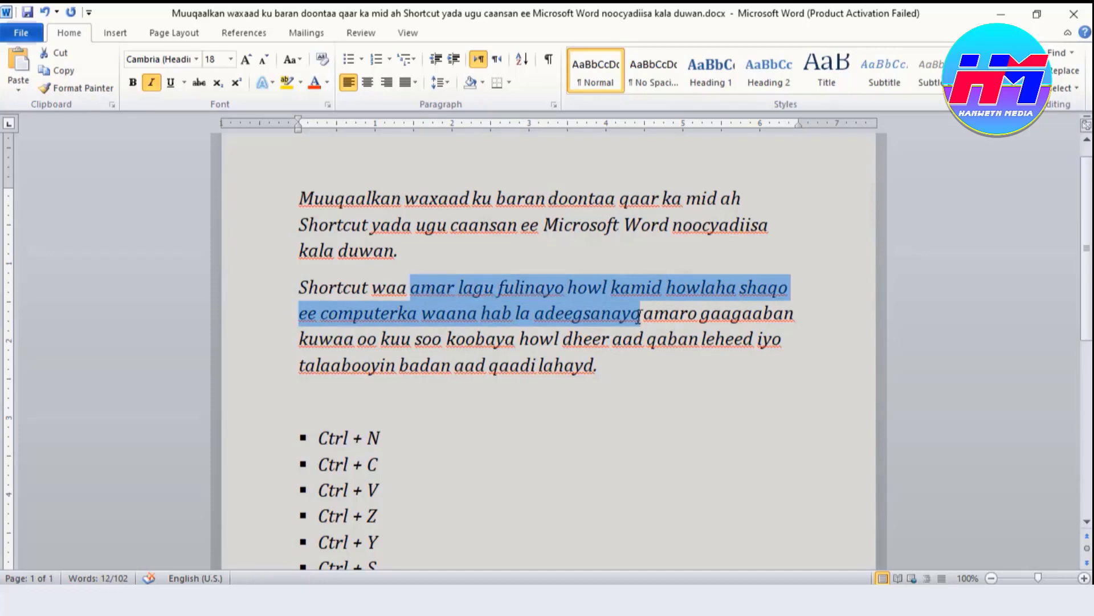
{"action": "key", "text": "ctrl+shift+Left"}
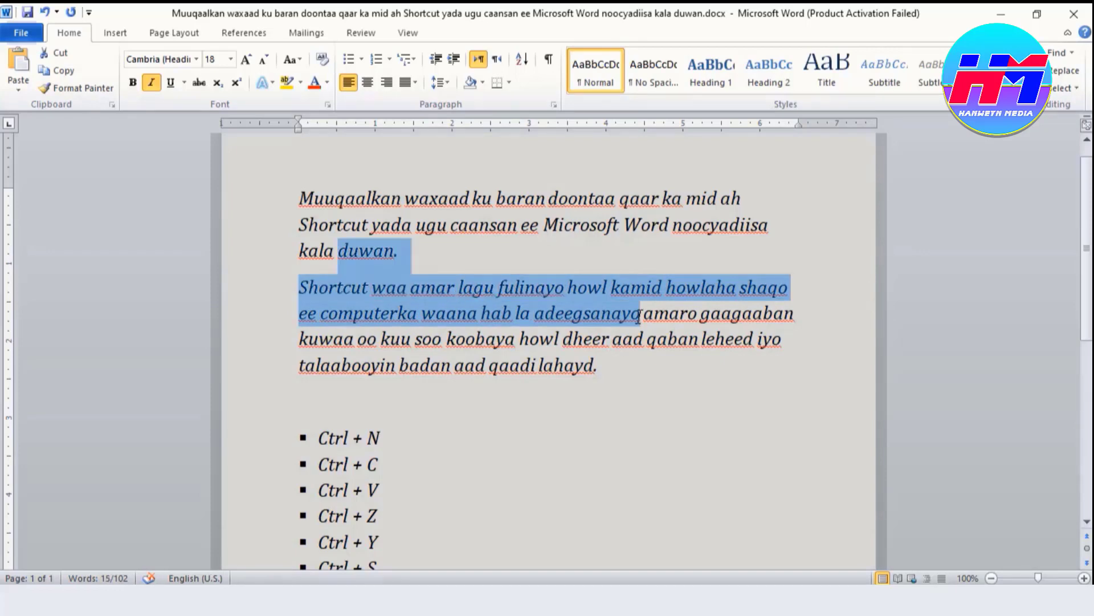
{"action": "key", "text": "ctrl+shift+Left"}
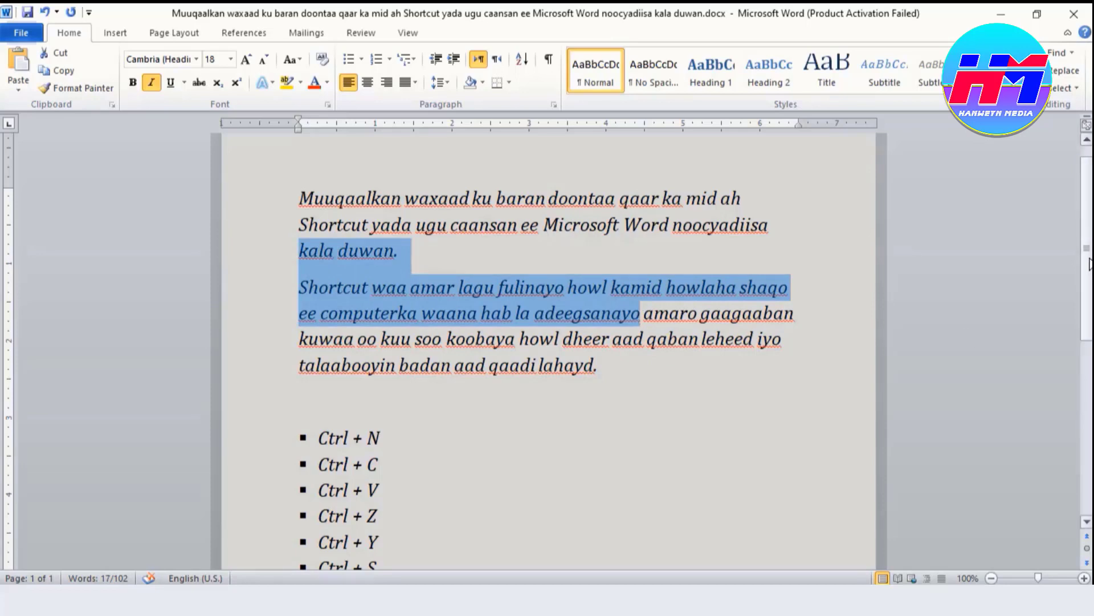
Step: Add a bullet reading "Ctrl + Shift + C" at the end of the shortcut list
{"action": "scroll", "coordinate": [1090, 273], "scroll_direction": "down", "scroll_amount": 5}
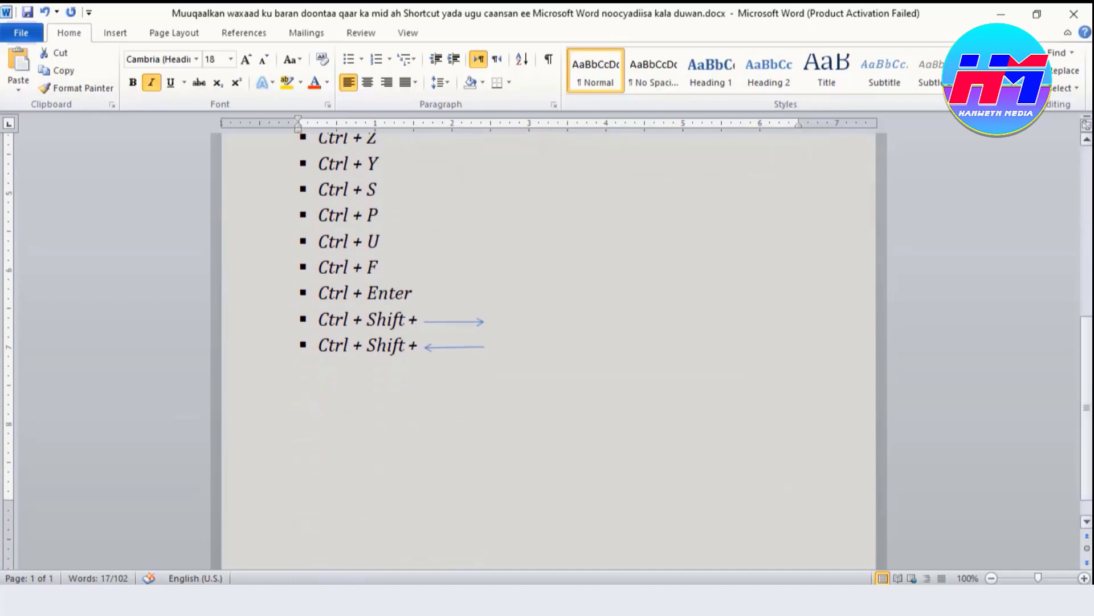
{"action": "key", "text": "Return"}
{"action": "type", "text": "Ctrl + Shift + C"}
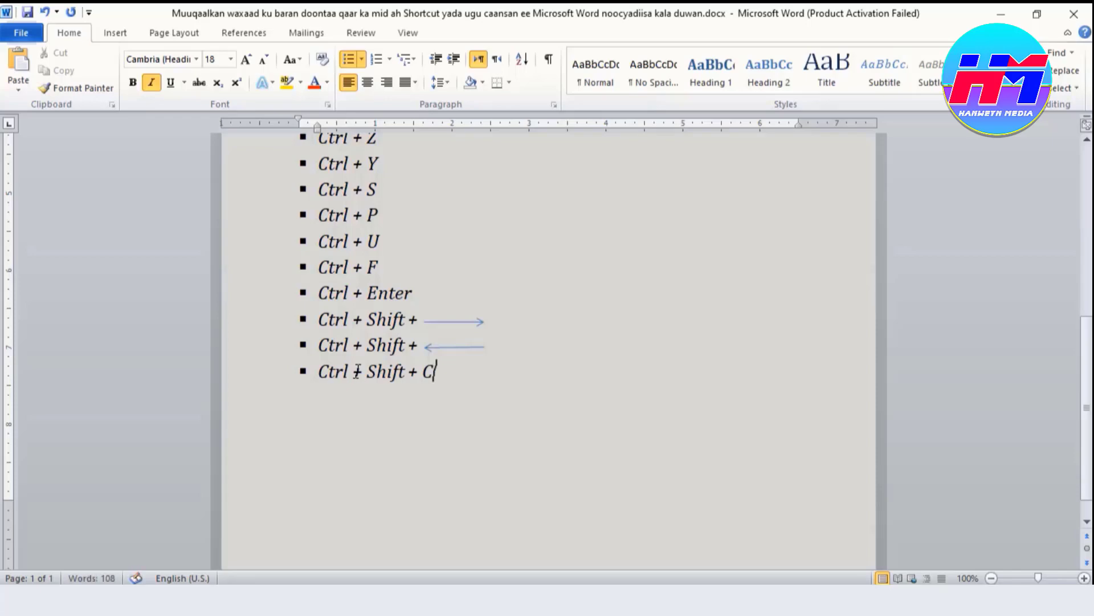
Step: Format the document's first line, through "mid ah", as bold Algerian text and copy its formatting
{"action": "left_click_drag", "start_coordinate": [1086, 407], "coordinate": [1079, 237]}
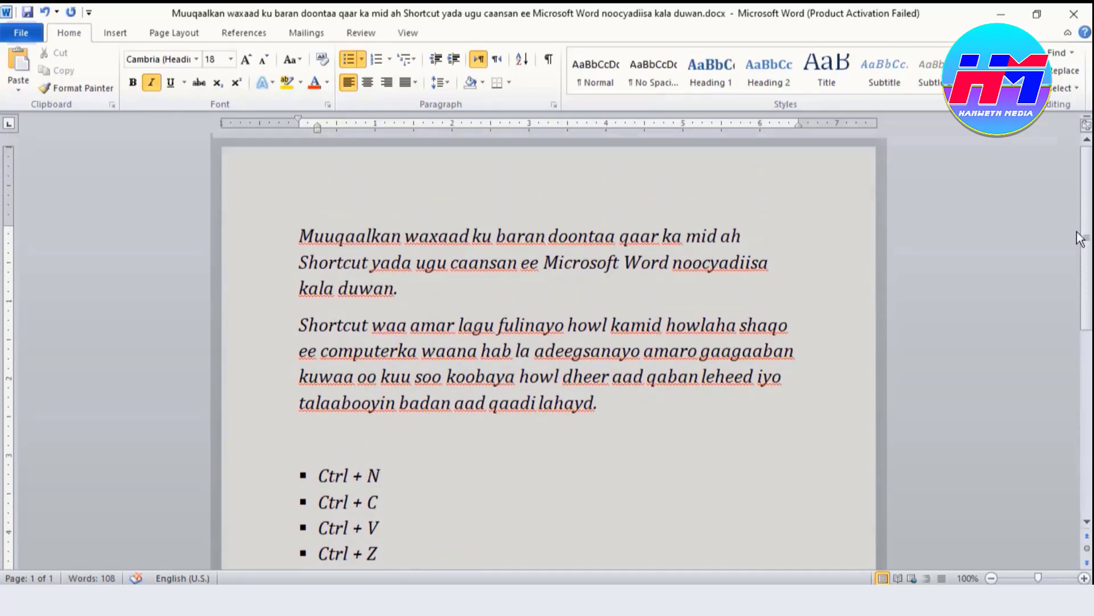
{"action": "left_click", "coordinate": [266, 239]}
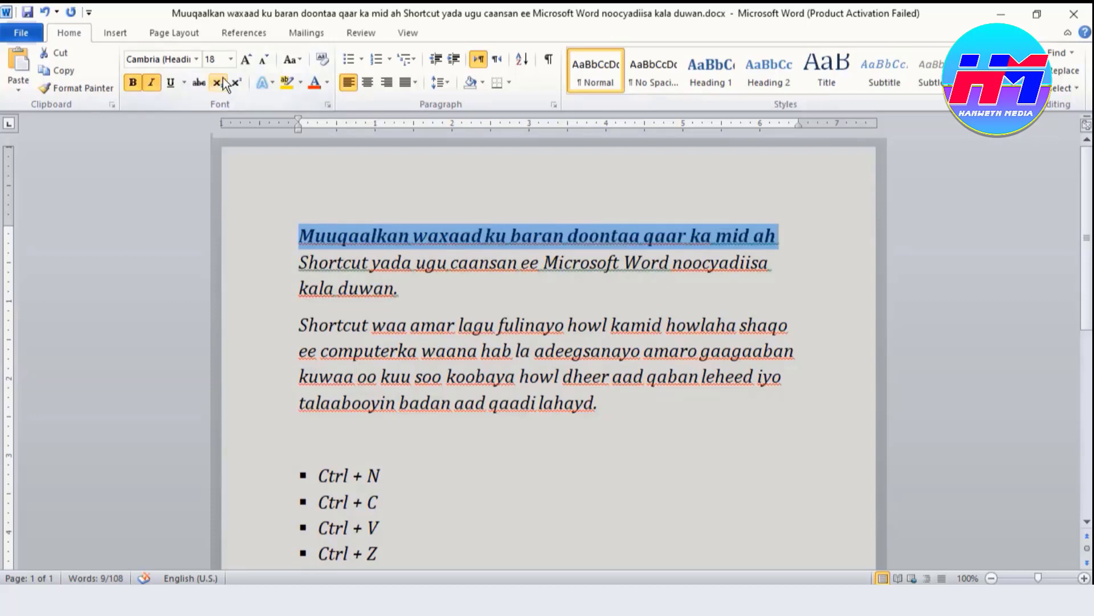
{"action": "left_click", "coordinate": [197, 60]}
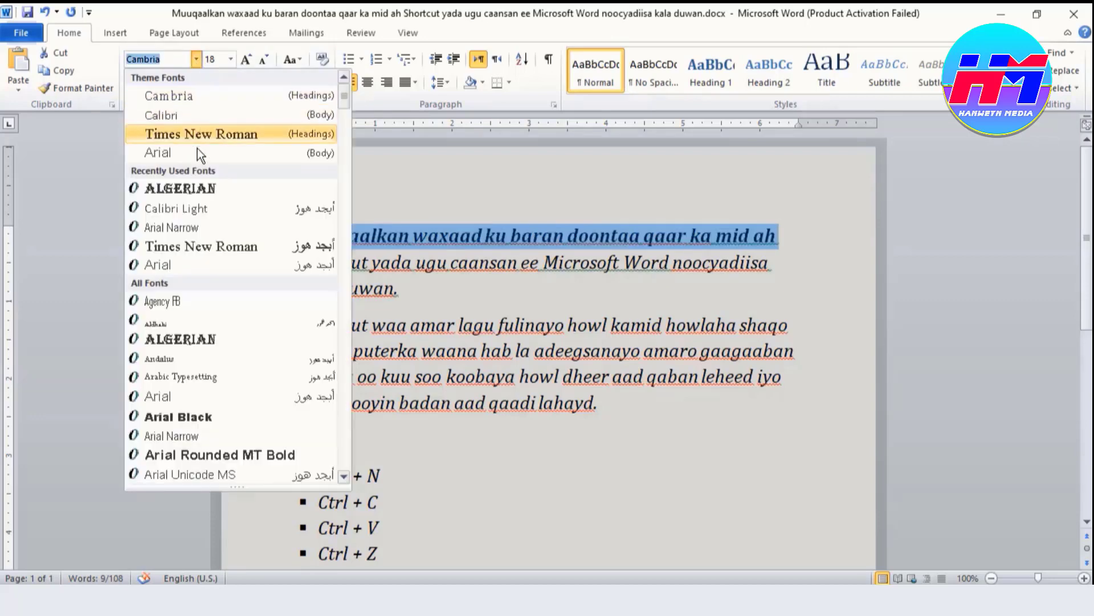
{"action": "left_click", "coordinate": [197, 190]}
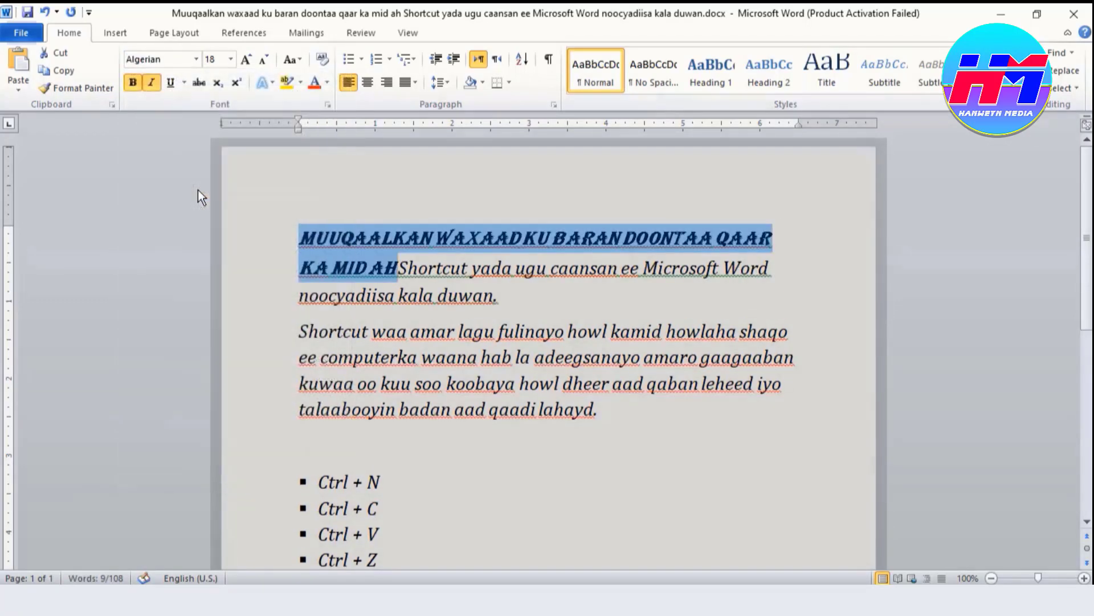
{"action": "left_click", "coordinate": [529, 297]}
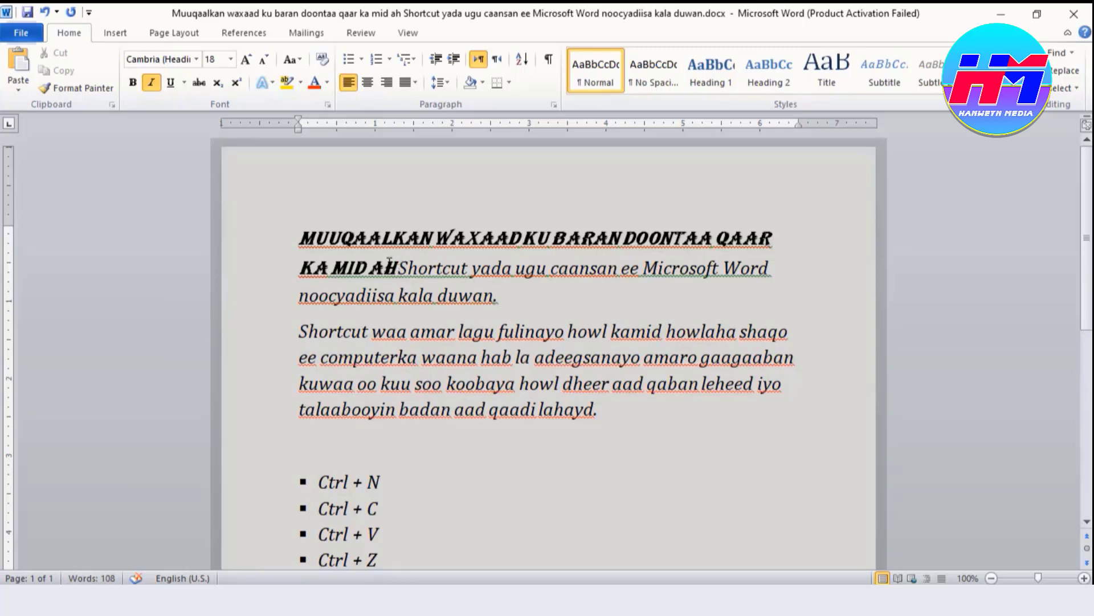
{"action": "left_click_drag", "start_coordinate": [389, 264], "coordinate": [322, 251]}
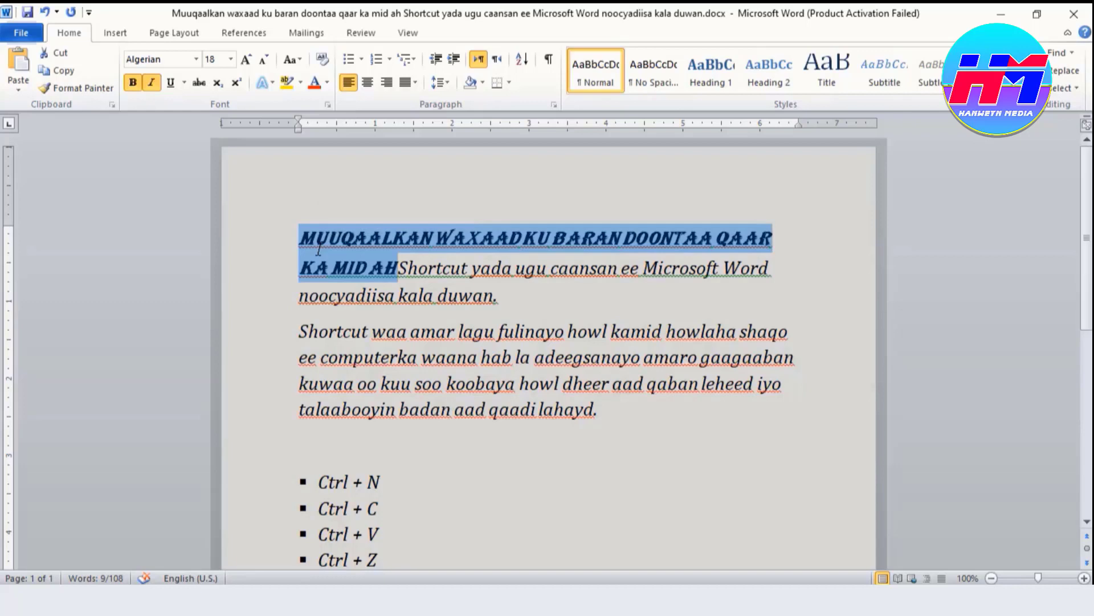
{"action": "key", "text": "ctrl+shift+c"}
Step: Add a bullet reading "Ctrl + Shift + V" at the end of the shortcut list
{"action": "key", "text": "ctrl+End"}
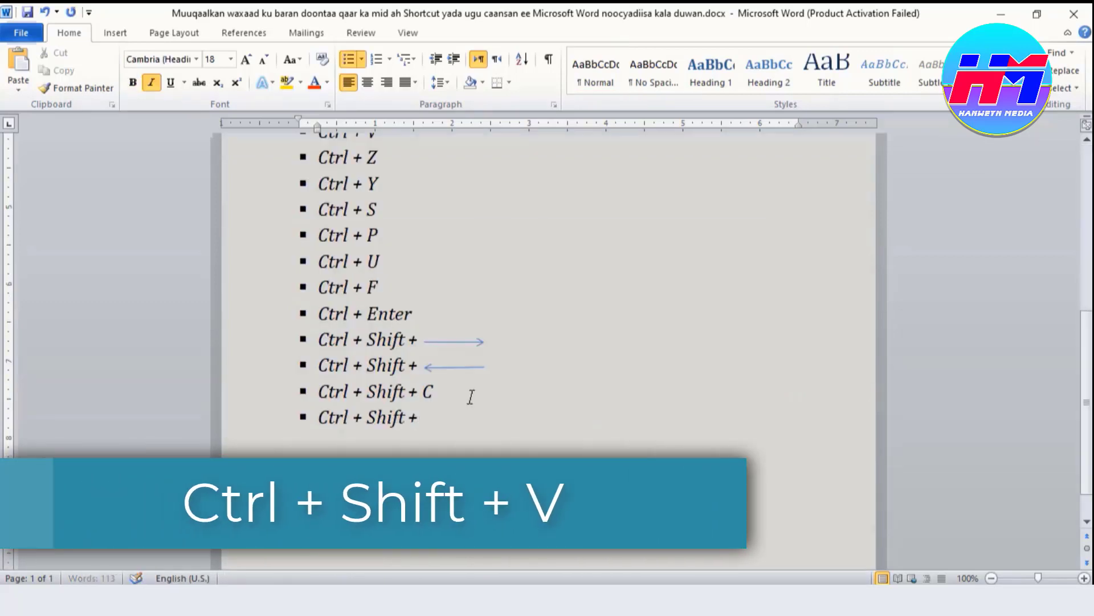
{"action": "type", "text": "V"}
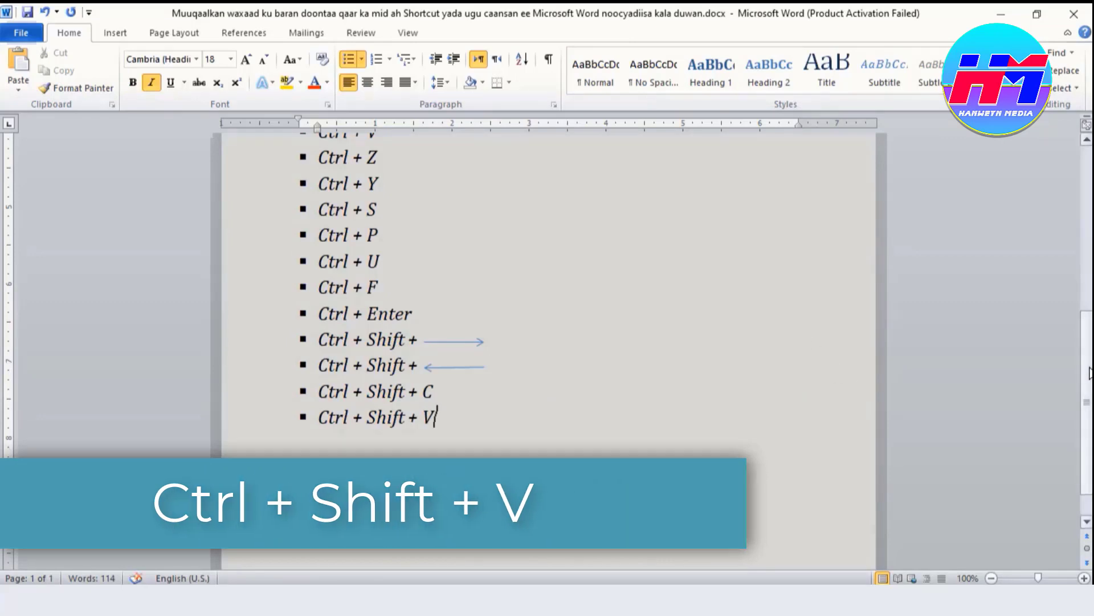
Step: Copy the formatting of the bold Algerian opening text and apply it to the word "Shortcut" starting the second paragraph
{"action": "left_click_drag", "start_coordinate": [1090, 373], "coordinate": [1090, 204]}
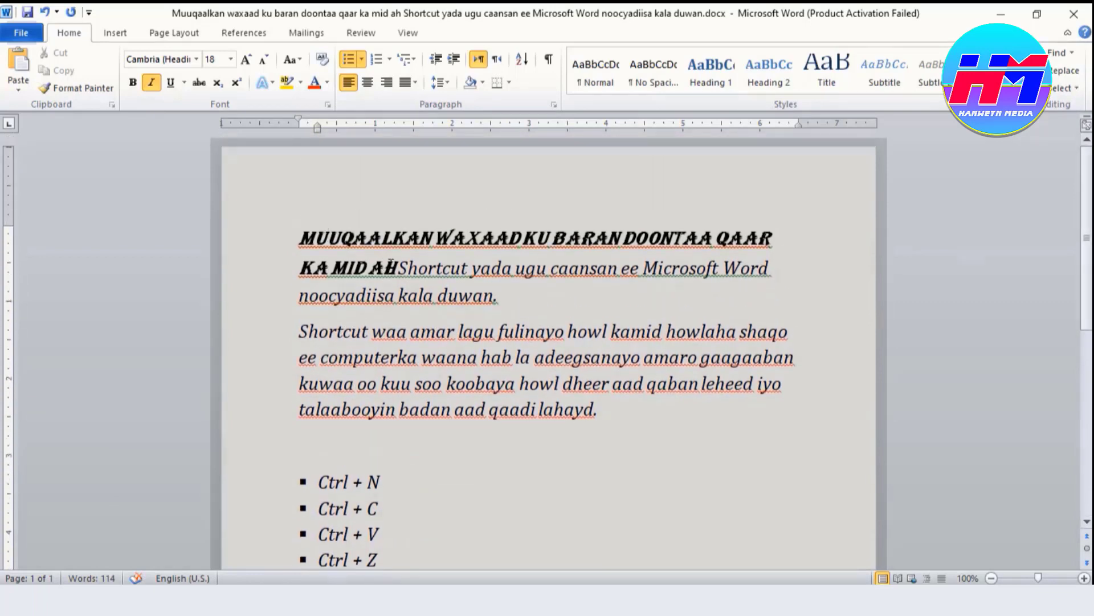
{"action": "left_click_drag", "start_coordinate": [397, 269], "coordinate": [299, 235]}
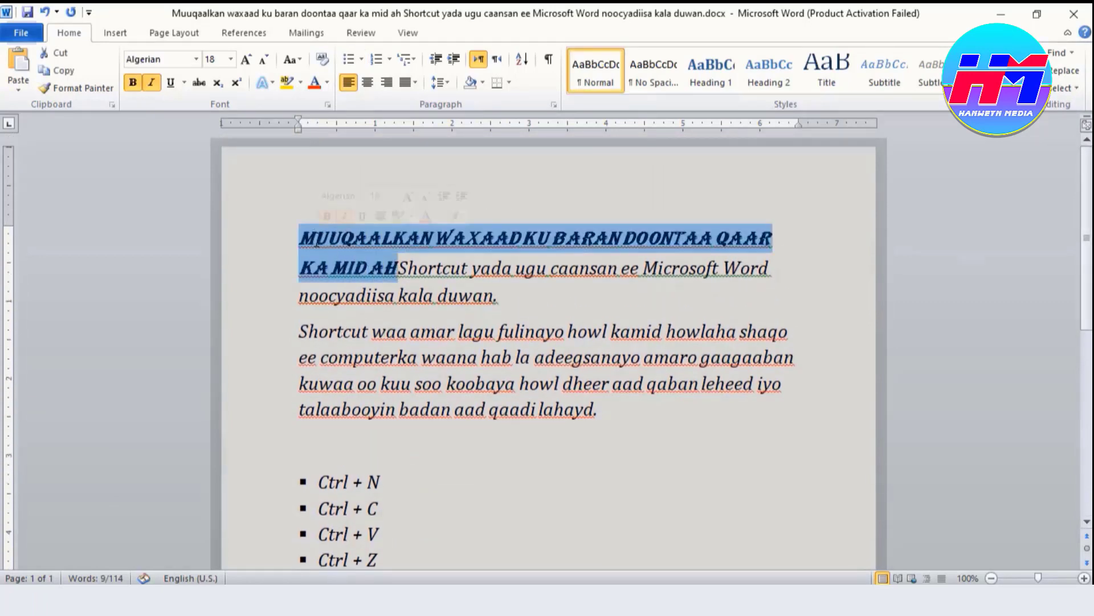
{"action": "key", "text": "ctrl+c"}
{"action": "double_click", "coordinate": [325, 335]}
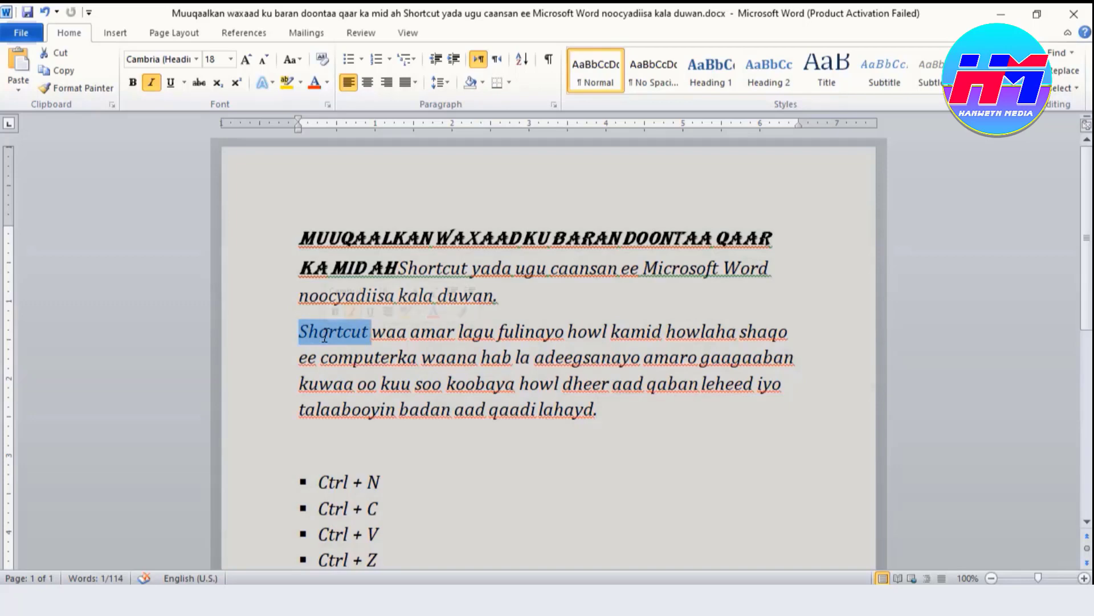
{"action": "key", "text": "ctrl+shift+v"}
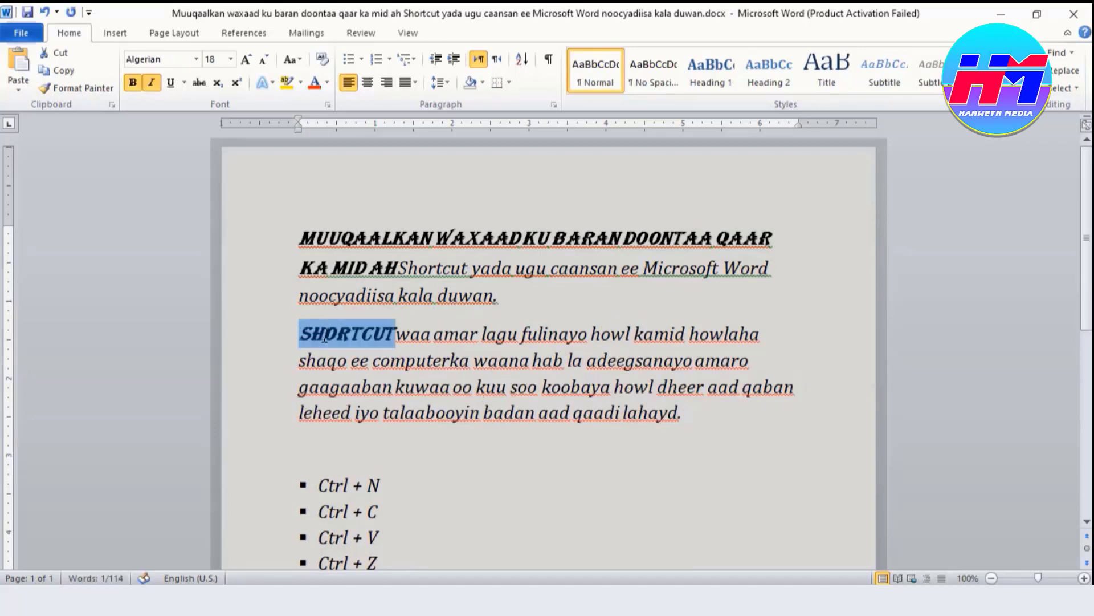
{"action": "left_click", "coordinate": [356, 358]}
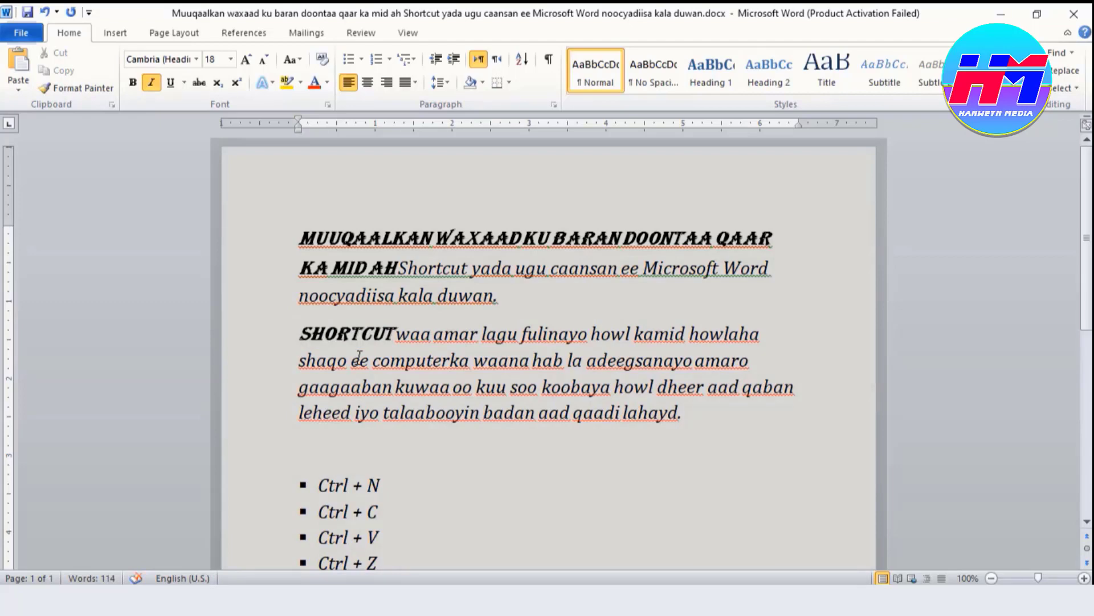
Step: Add a bullet reading "Ctrl + F10" below the "Ctrl + Shift + V" item
{"action": "scroll", "coordinate": [359, 358], "scroll_direction": "down", "scroll_amount": 7}
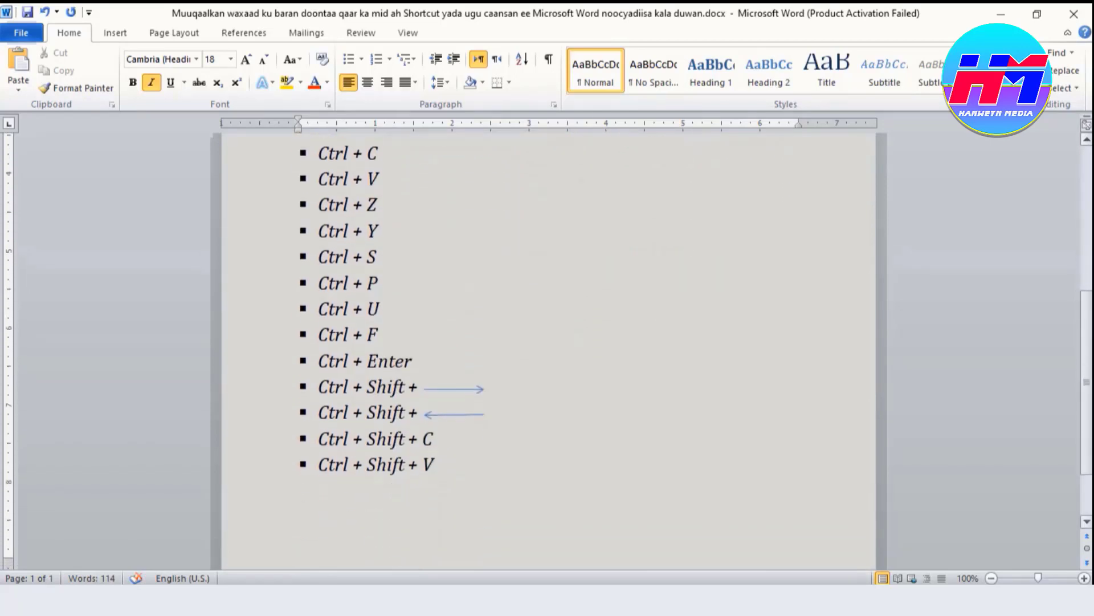
{"action": "scroll", "coordinate": [513, 399], "scroll_direction": "down", "scroll_amount": 1}
{"action": "left_click", "coordinate": [481, 439]}
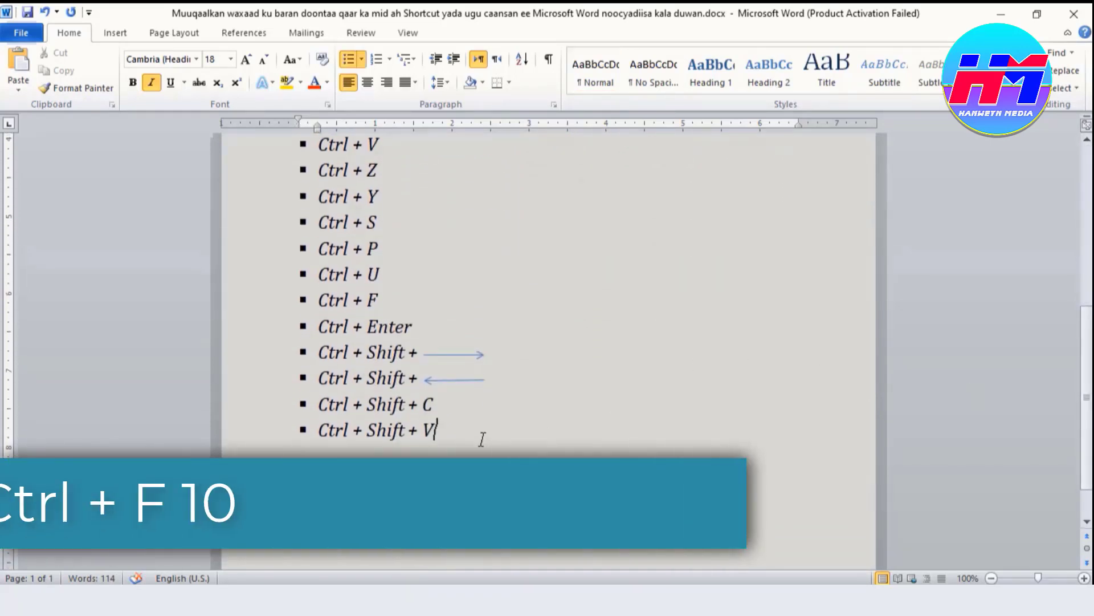
{"action": "key", "text": "Return"}
{"action": "type", "text": "Ctrl + F10"}
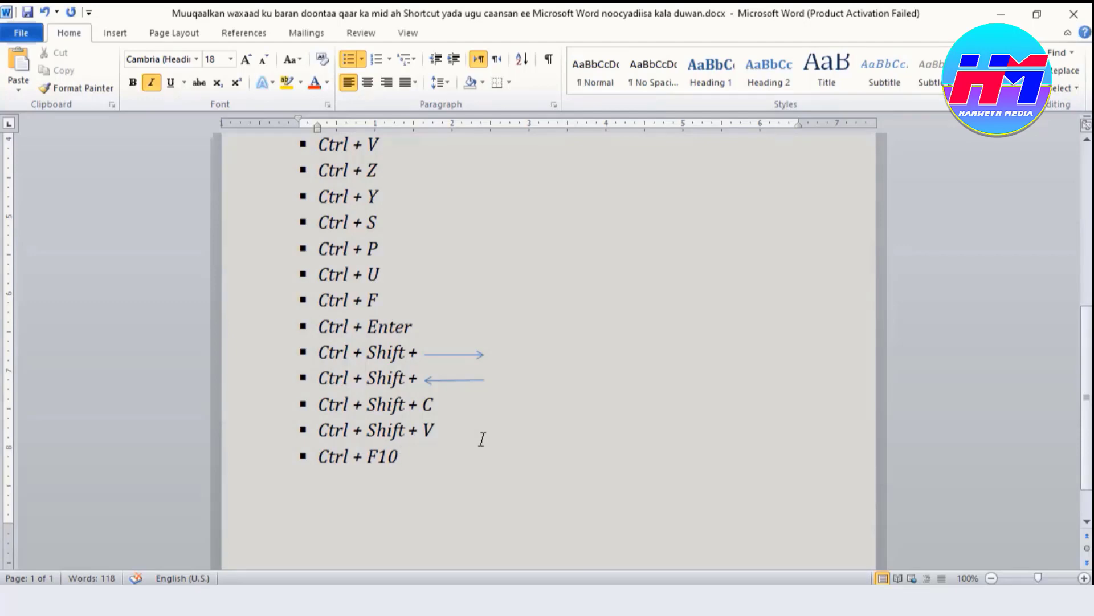
Step: Restore the shortcut document's window to its smaller size and maximize it again
{"action": "key", "text": "ctrl+F10"}
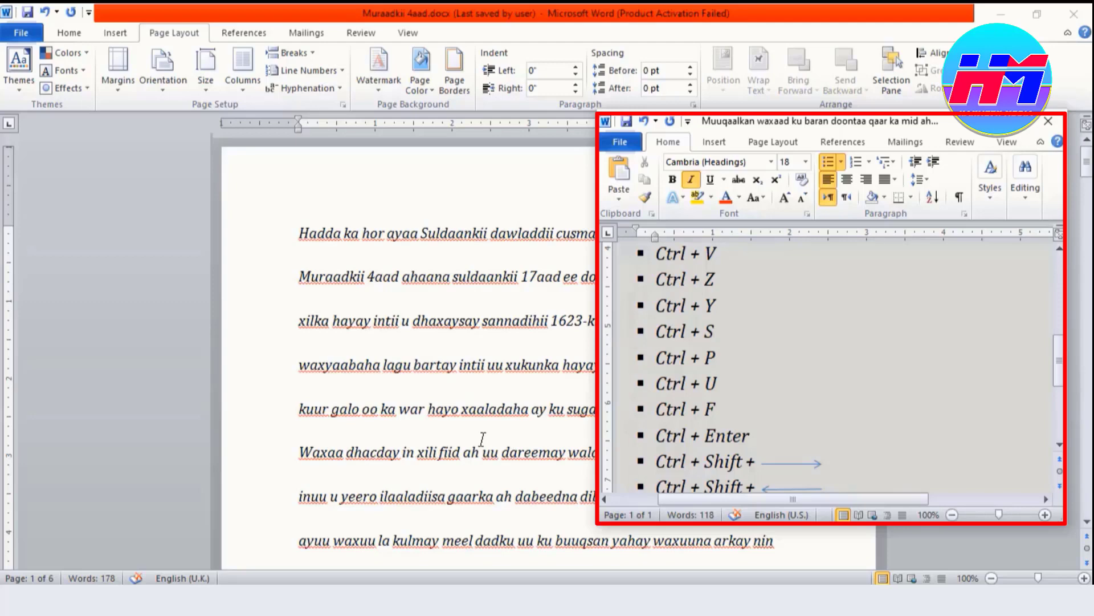
{"action": "key", "text": "ctrl+F10"}
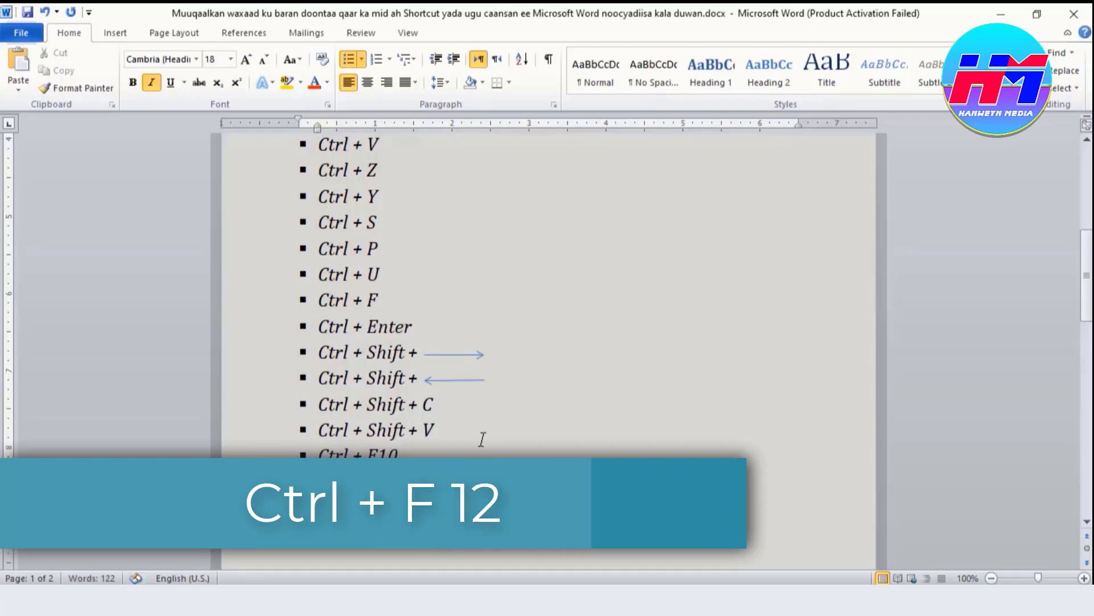
Step: Open the document Muraadkii 4aad.docx from the Desktop folder
{"action": "key", "text": "ctrl+F12"}
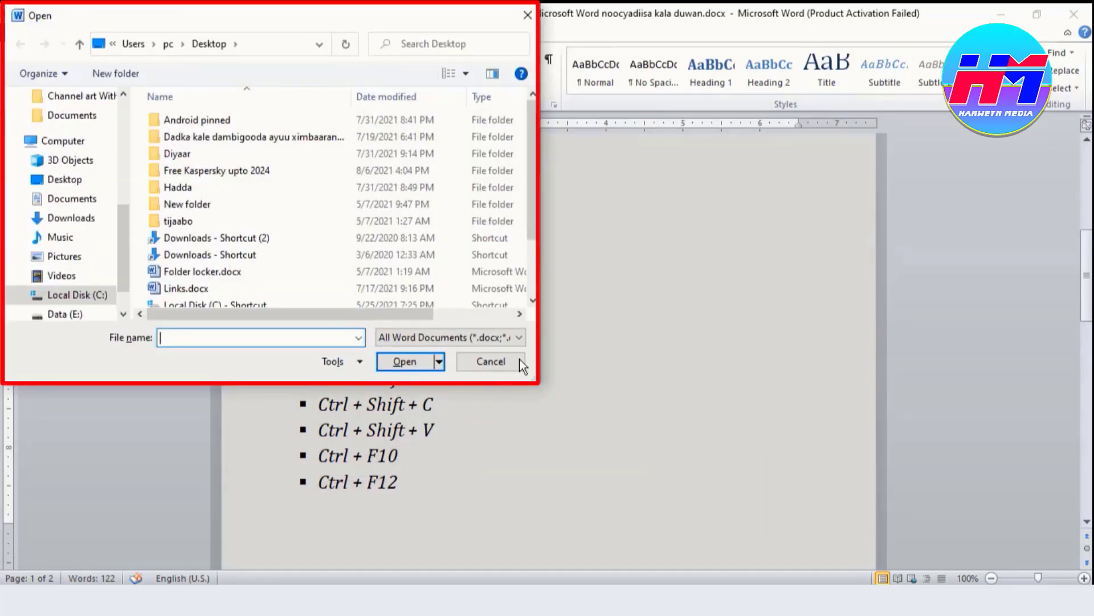
{"action": "left_click_drag", "start_coordinate": [533, 205], "coordinate": [533, 264]}
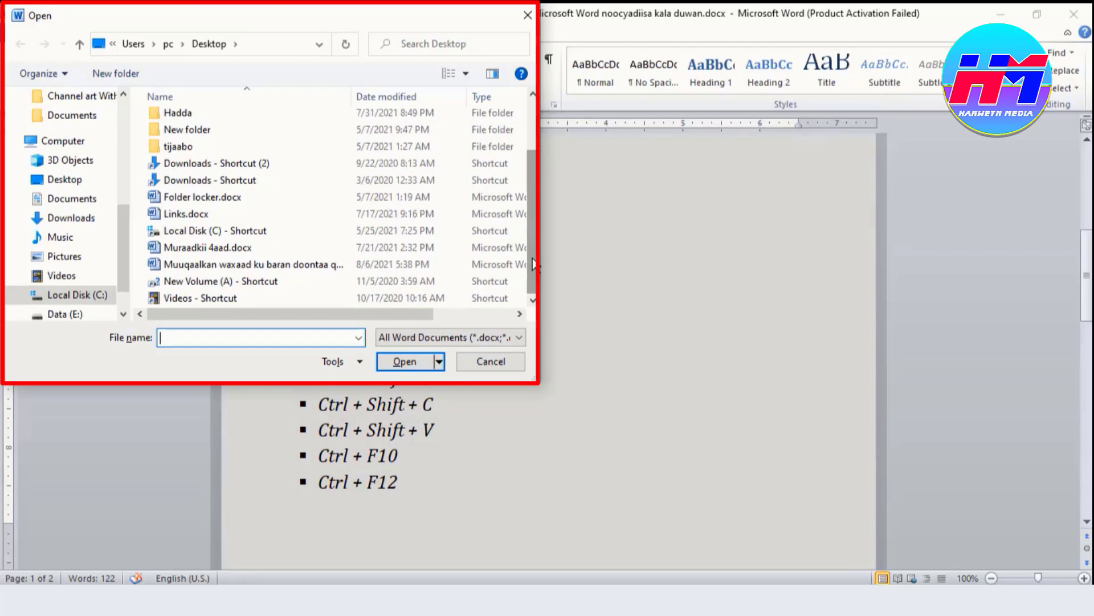
{"action": "double_click", "coordinate": [227, 248]}
{"action": "key", "text": "ctrl+a"}
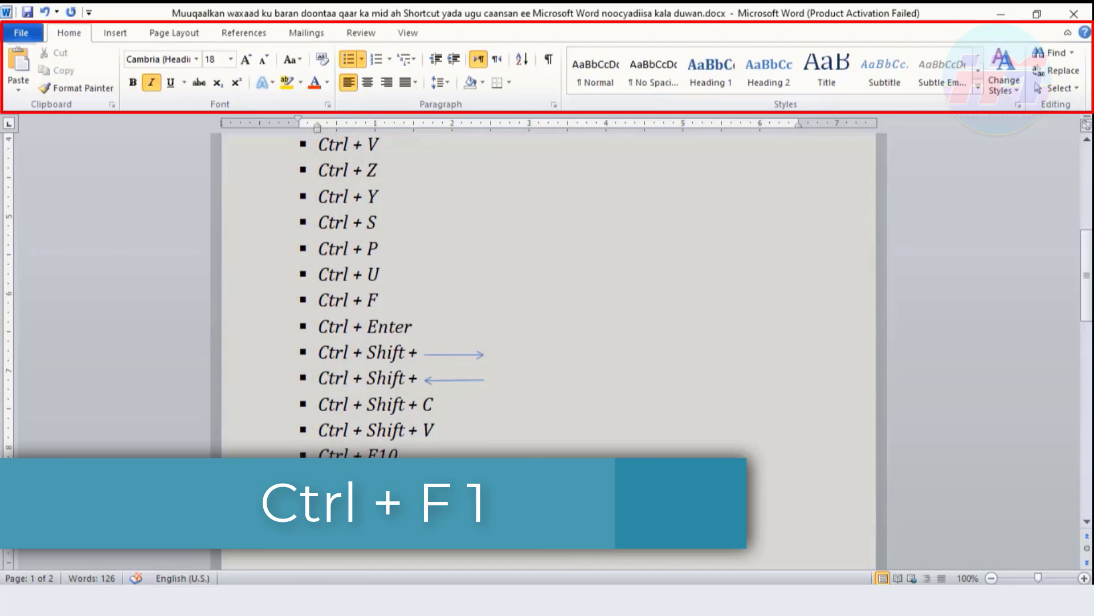
Step: Collapse the ribbon in the shortcut document and expand it again
{"action": "key", "text": "ctrl+F1"}
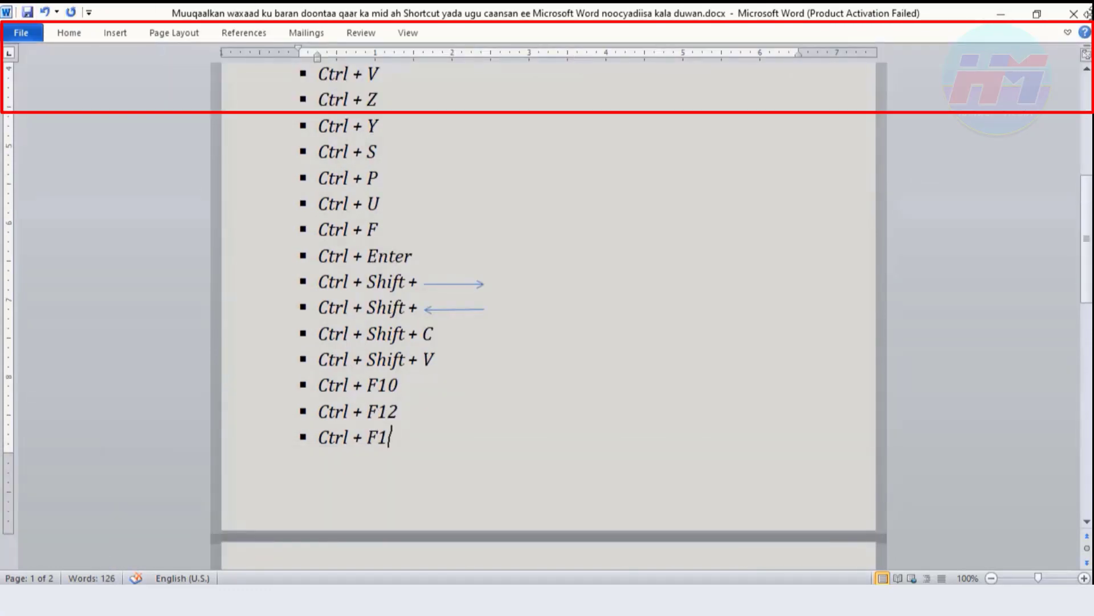
{"action": "key", "text": "ctrl+F1"}
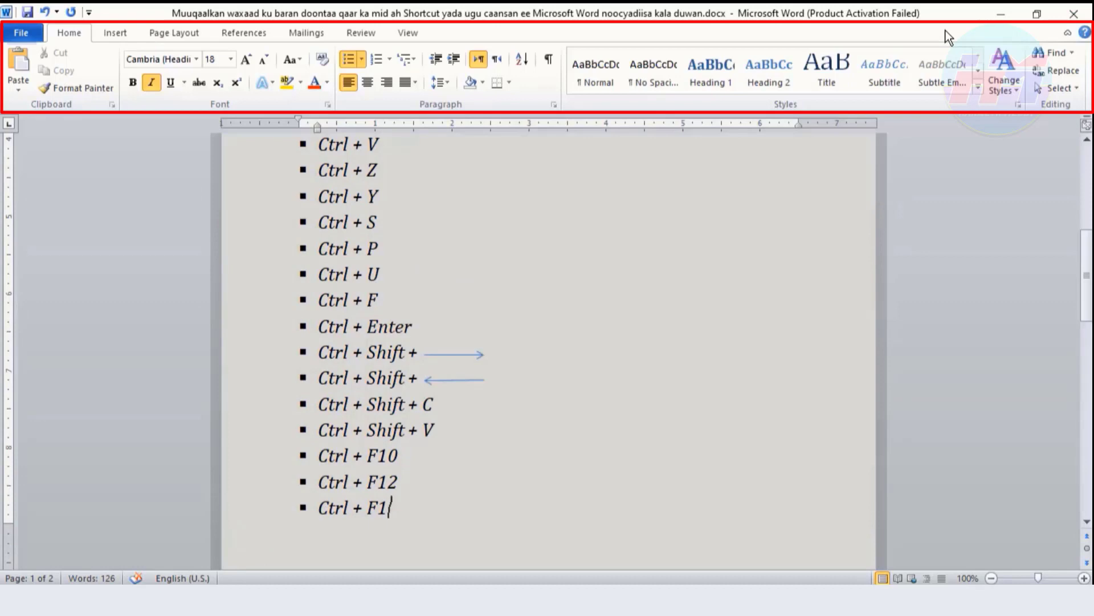
Step: Hide the ribbon once more and bring it back
{"action": "key", "text": "ctrl+F1"}
{"action": "key", "text": "ctrl+F1"}
Step: Add a "Ctrl + F2" bullet at the start of a new page and open the print preview
{"action": "key", "text": "ctrl+Return"}
{"action": "type", "text": "Ctrl + F2"}
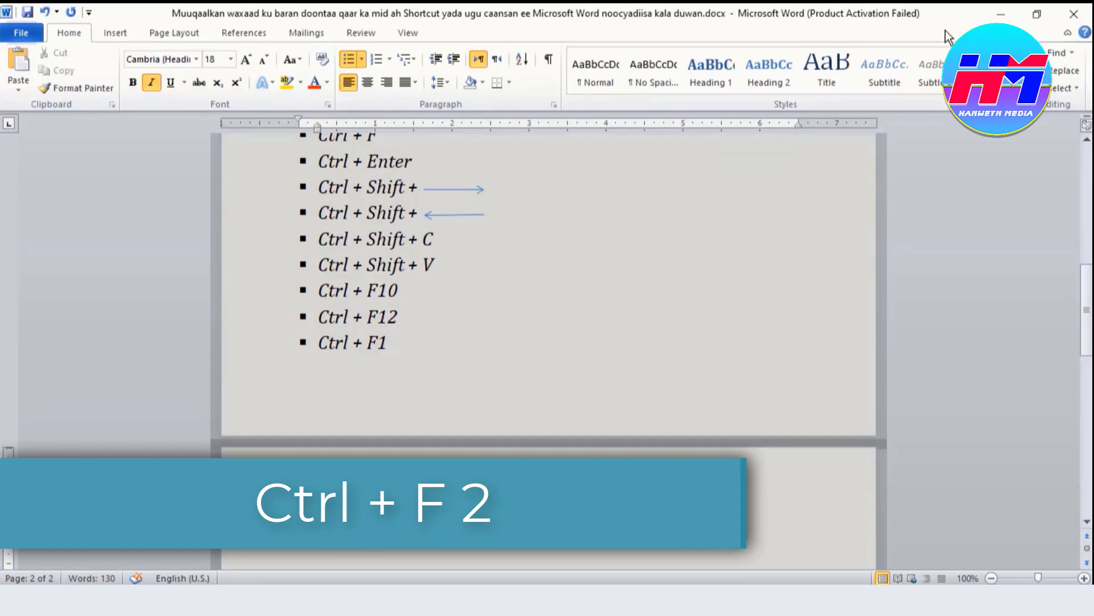
{"action": "key", "text": "ctrl+F2"}
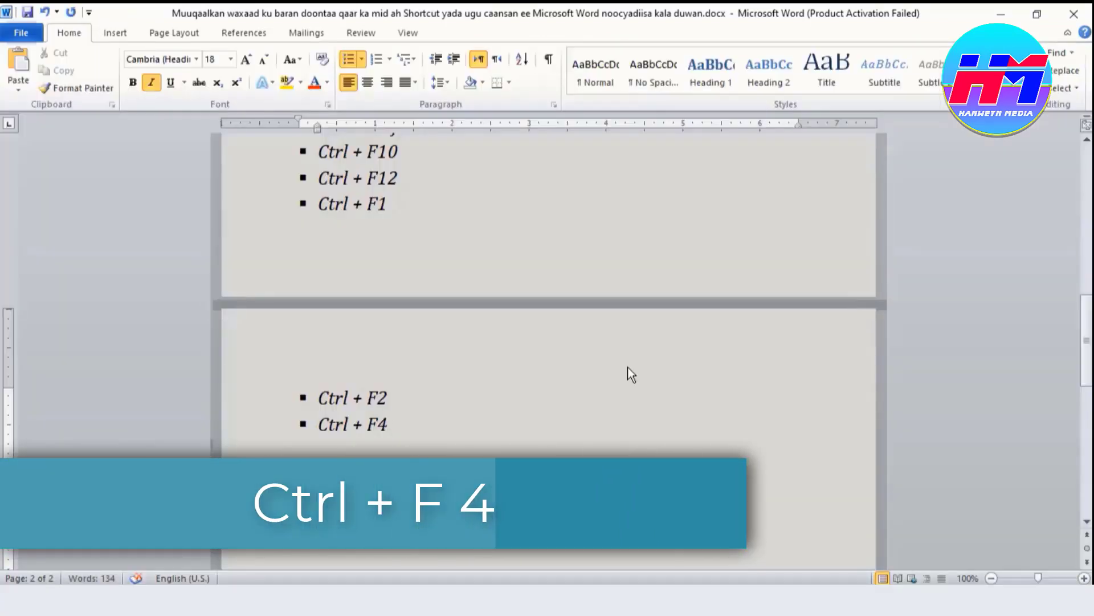
Step: Append "ama F4 kaliya" to the "Ctrl + F4" bullet and close Muraadkii 4aad.docx without saving its changes
{"action": "type", "text": "ama F4 kaliya"}
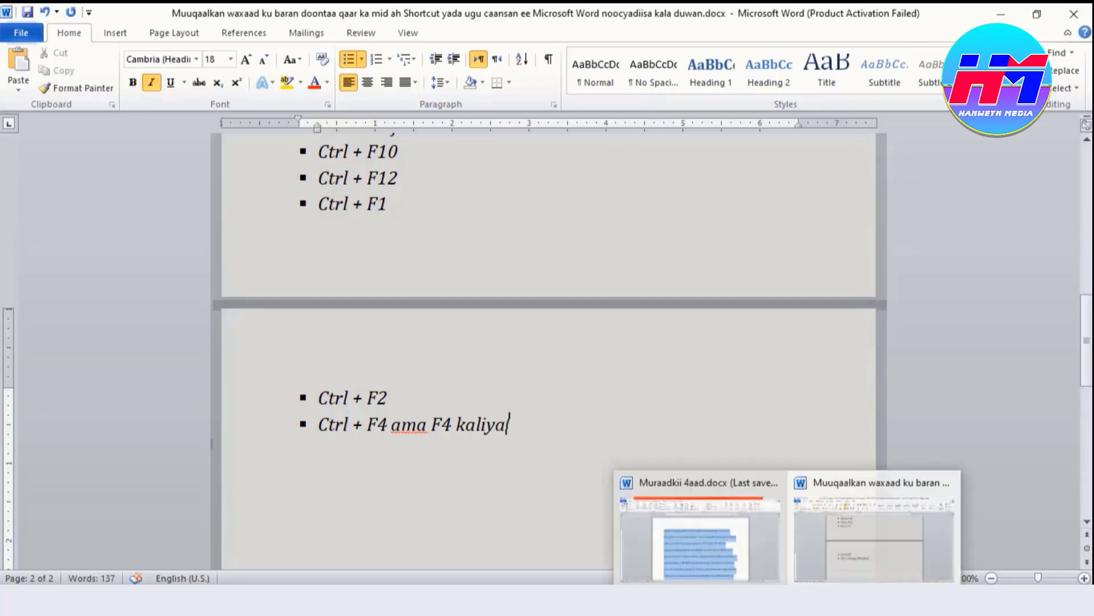
{"action": "left_click", "coordinate": [679, 525]}
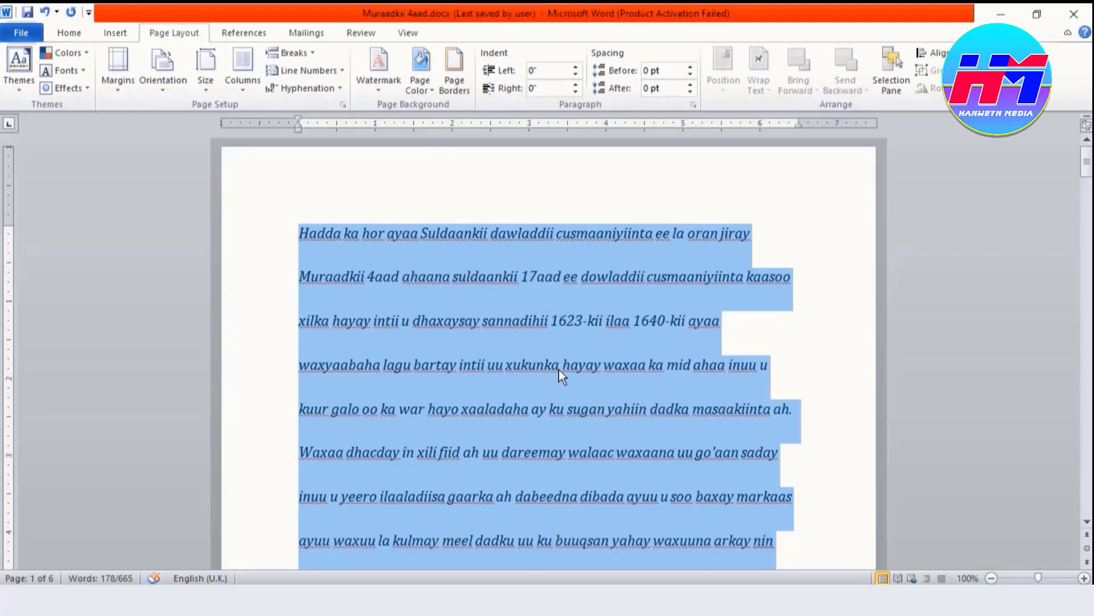
{"action": "key", "text": "alt+F4"}
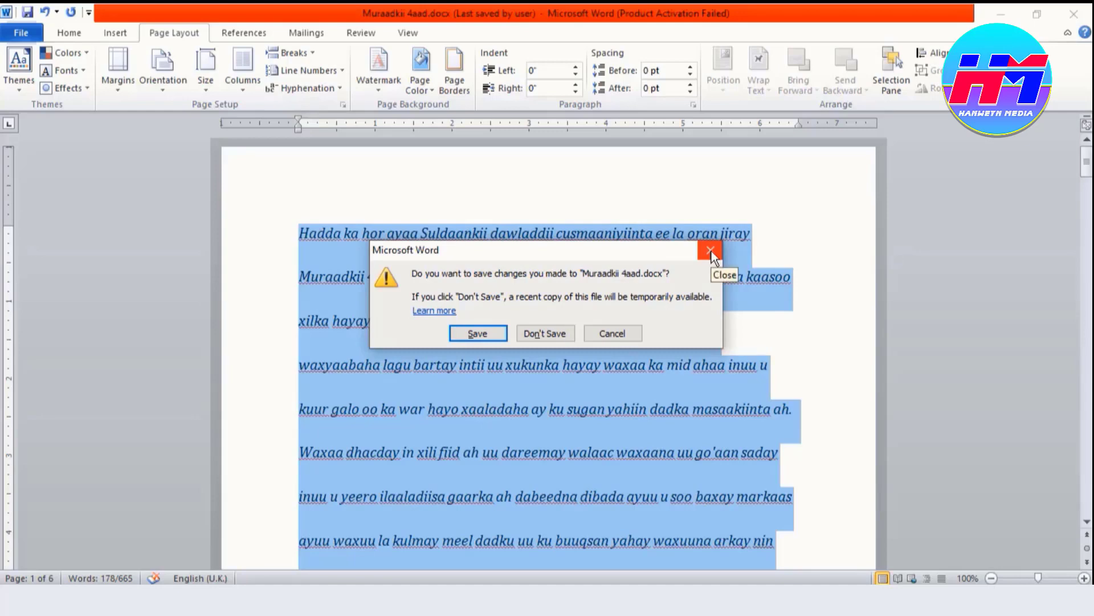
{"action": "left_click", "coordinate": [542, 333]}
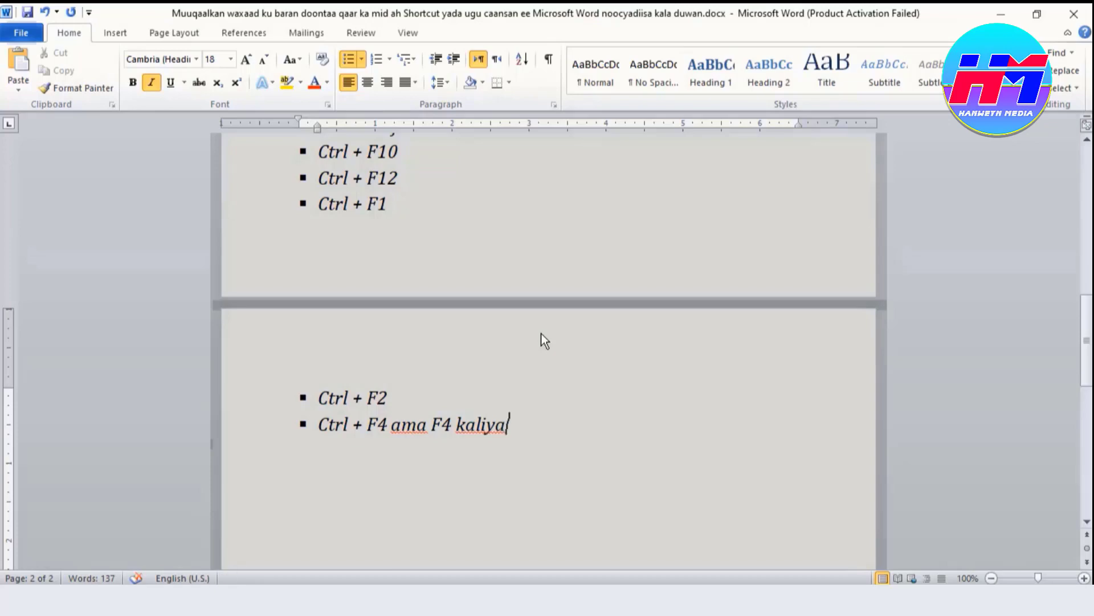
Step: Add a "Ctrl + F9" bullet followed by field braces containing "waxay furtay labadan qoys ee aan iminka wax ku qoreyno"
{"action": "key", "text": "Return"}
{"action": "type", "text": "Ctrl + F9"}
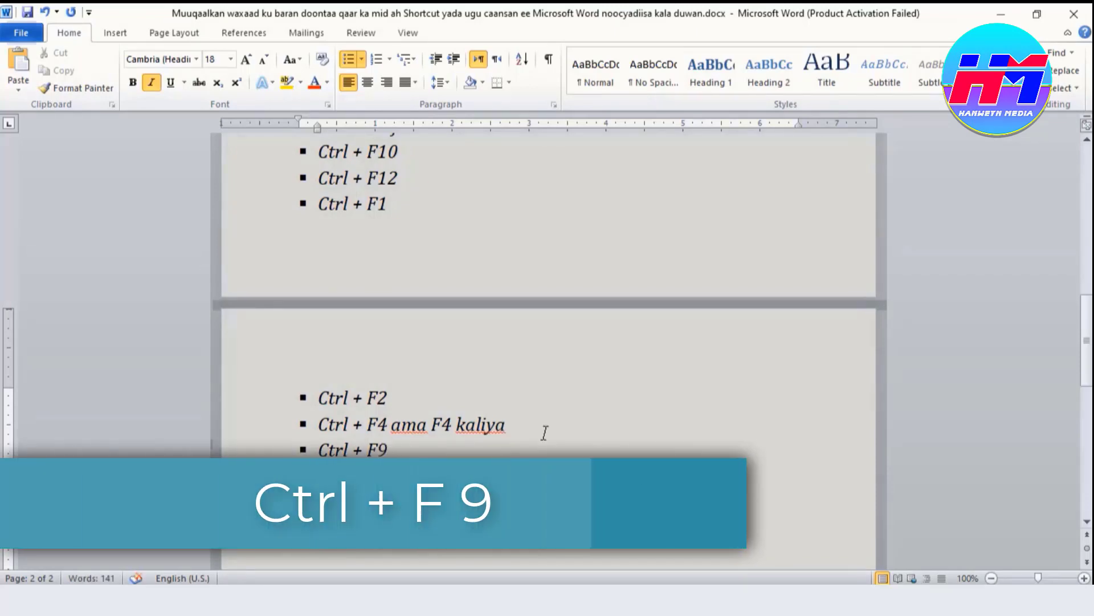
{"action": "key", "text": "ctrl+F9"}
{"action": "type", "text": "waxa"}
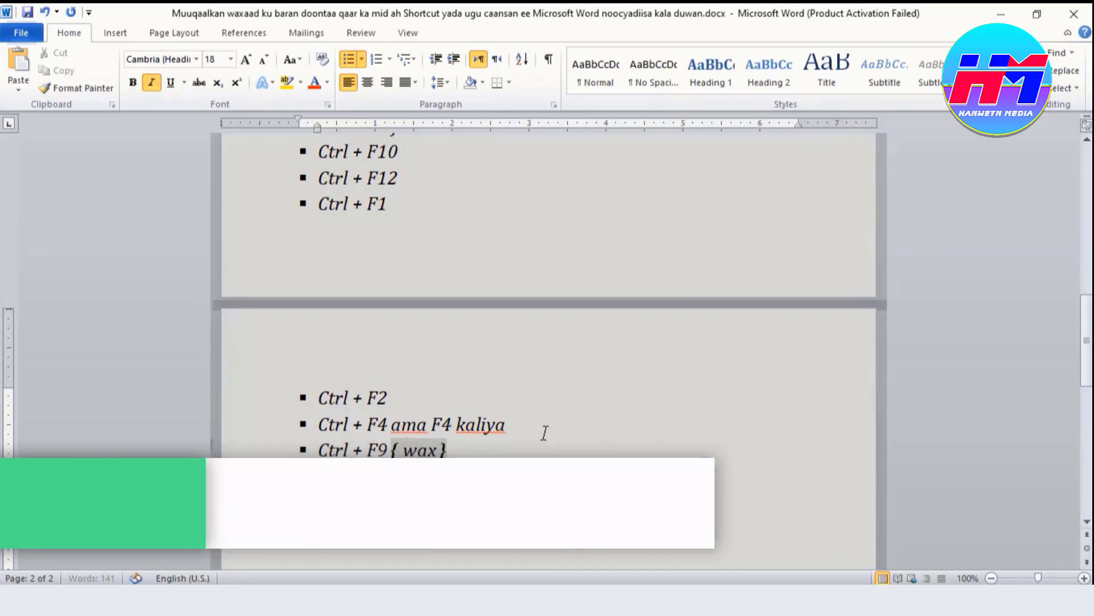
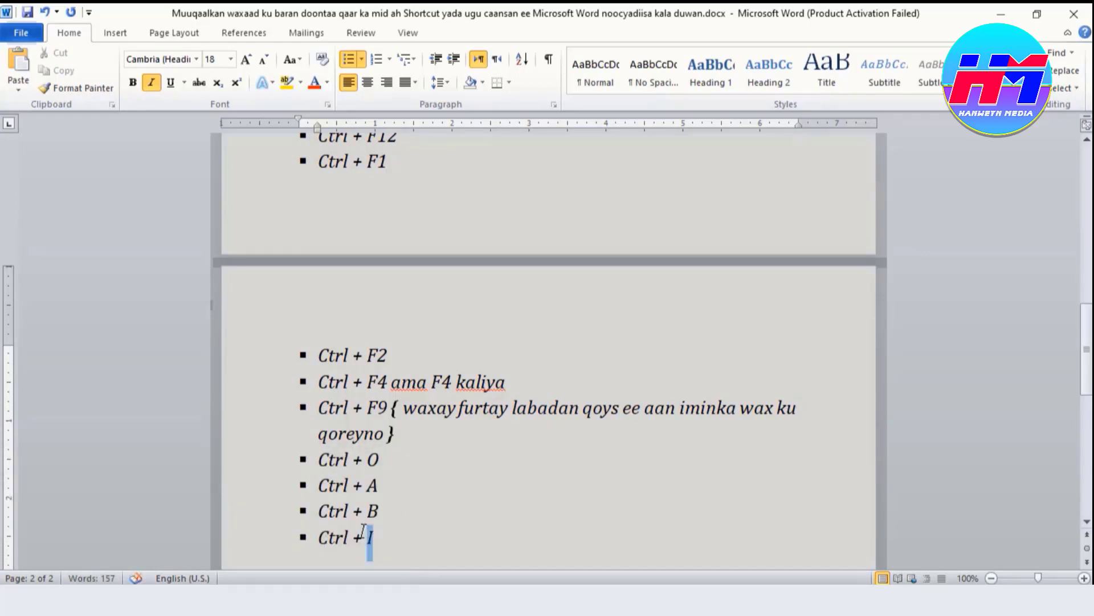
Step: Toggle italics on the "Ctrl + A", "Ctrl + B" and "Ctrl + I" bullets
{"action": "left_click_drag", "start_coordinate": [367, 535], "coordinate": [318, 484]}
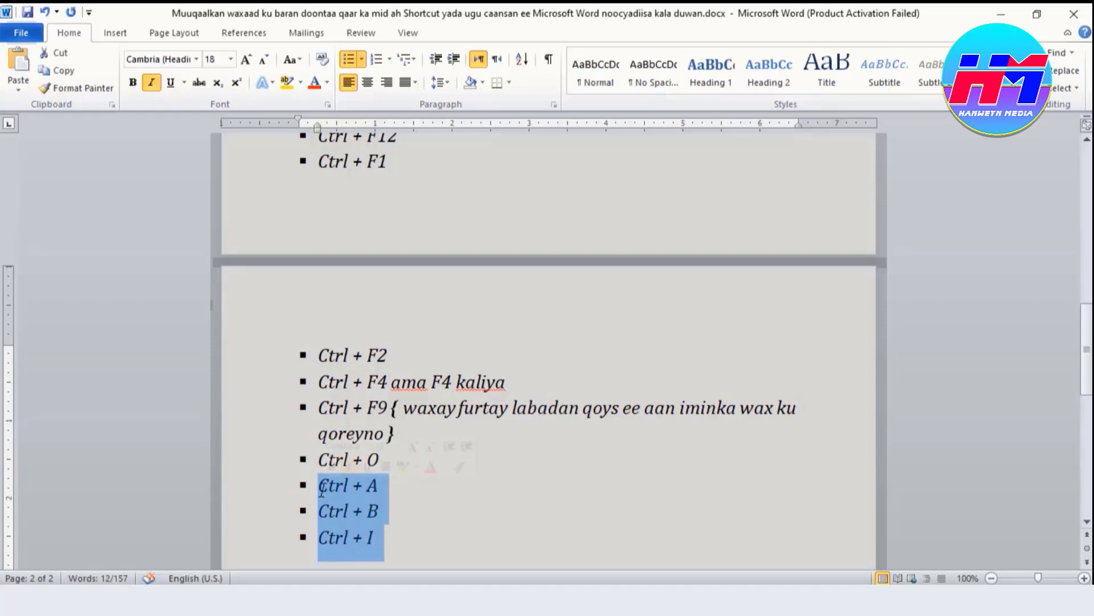
{"action": "key", "text": "ctrl+i"}
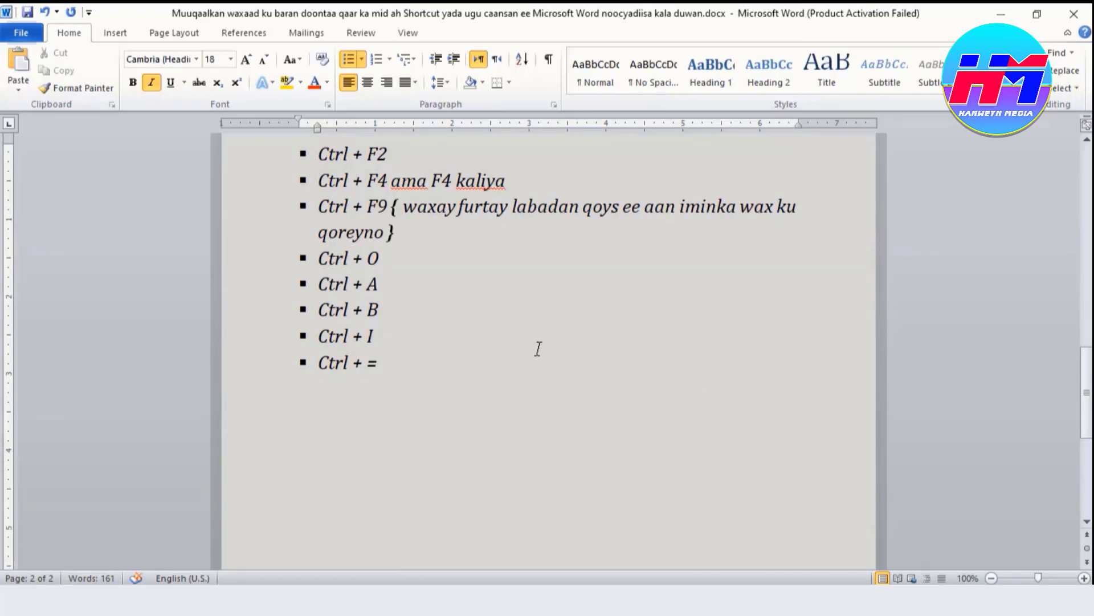
Step: Add the example "A2" to the "Ctrl + =" bullet and format its 2 as subscript
{"action": "type", "text": "{"}
{"action": "key", "text": "Left"}
{"action": "key", "text": "BackSpace"}
{"action": "type", "text": "A2"}
{"action": "left_click_drag", "start_coordinate": [392, 363], "coordinate": [404, 363]}
{"action": "key", "text": "ctrl+equal"}
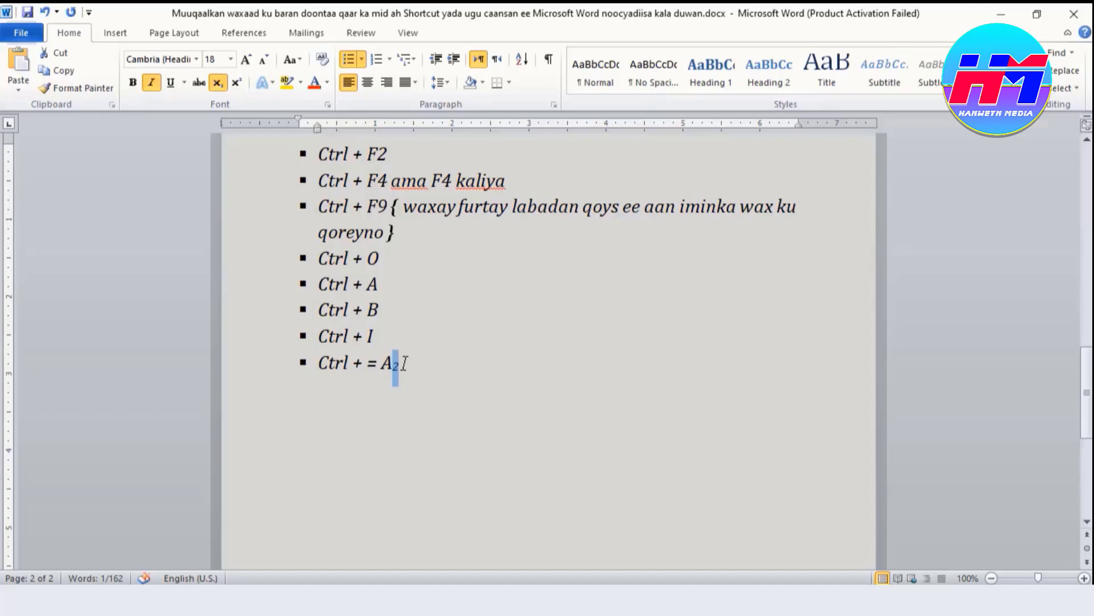
{"action": "left_click", "coordinate": [425, 365]}
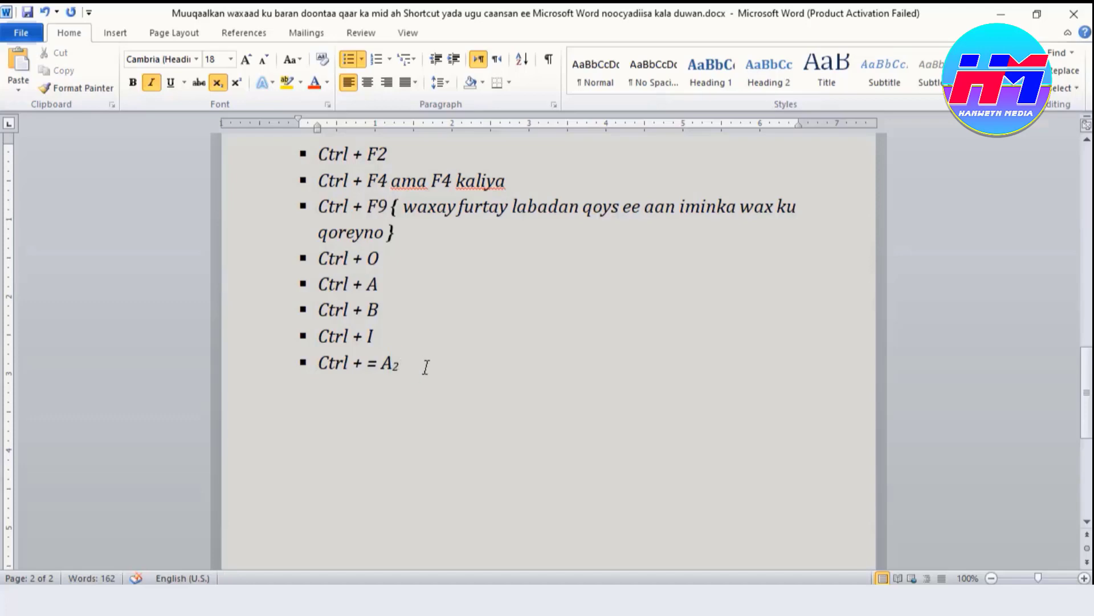
Step: Create an empty bullet below and add "H2O" after the A₂ example, with its 2 as subscript
{"action": "key", "text": "Return"}
{"action": "key", "text": "ctrl+equal"}
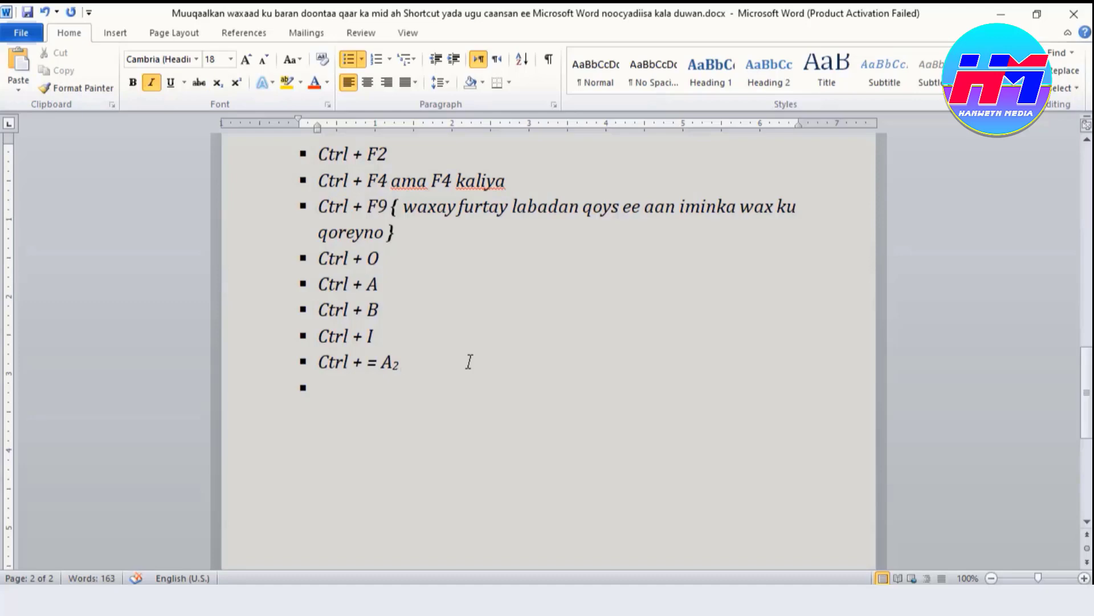
{"action": "type", "text": "H2O"}
{"action": "left_click", "coordinate": [418, 362]}
{"action": "left_click_drag", "start_coordinate": [417, 362], "coordinate": [423, 365]}
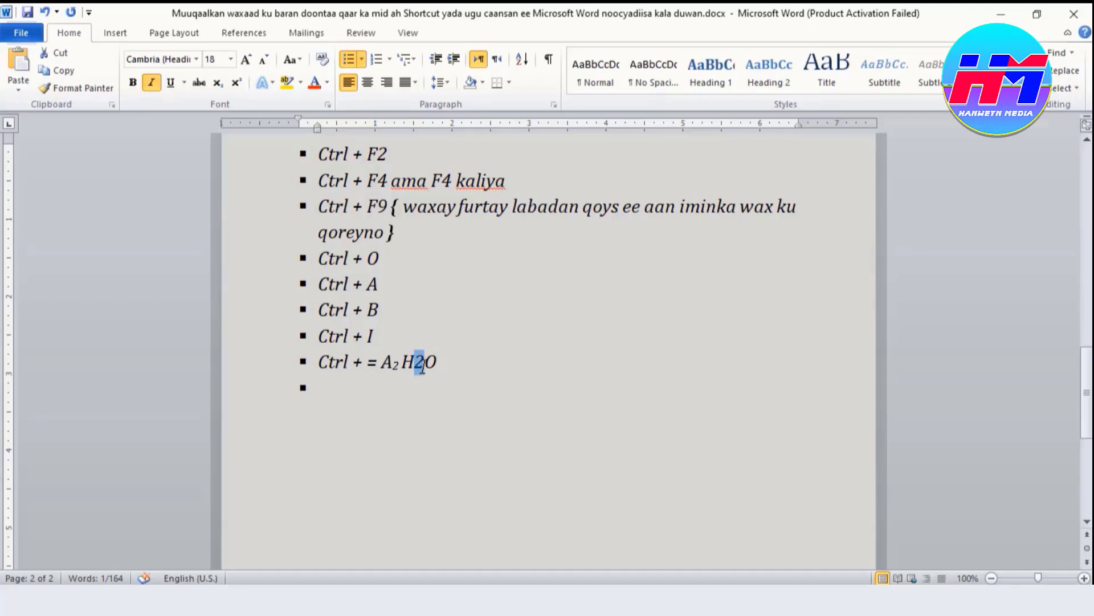
{"action": "key", "text": "ctrl+equal"}
{"action": "left_click", "coordinate": [444, 363]}
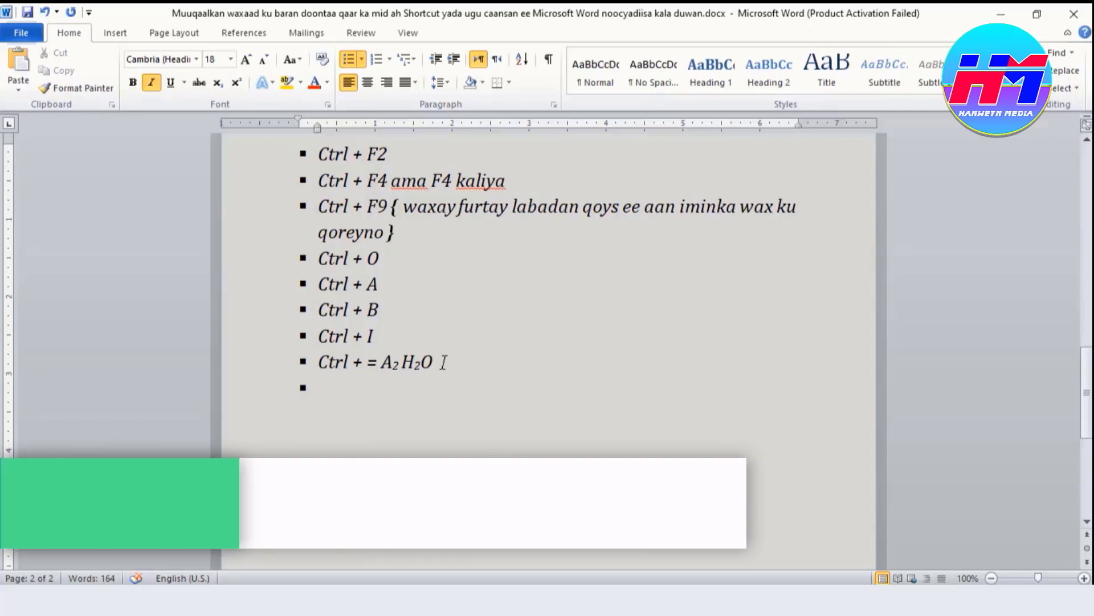
Step: Fill the empty bullet with "Ctrl + Shift + +" and a tabbed example "X2" whose 2 is superscript
{"action": "left_click", "coordinate": [335, 392]}
{"action": "type", "text": "Ctrl + Shift + +"}
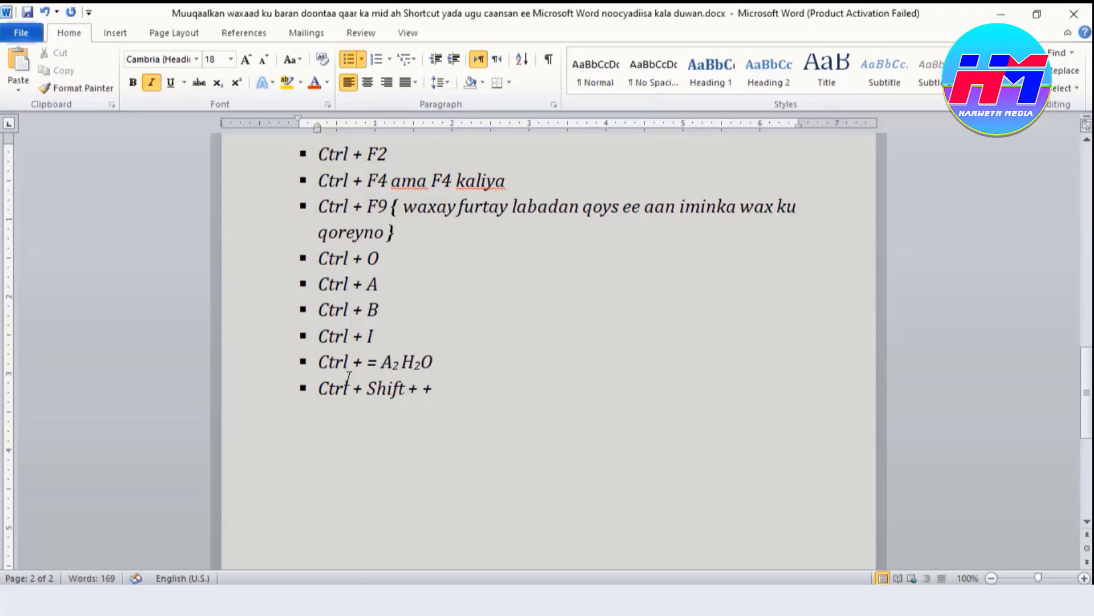
{"action": "type", "text": "{"}
{"action": "key", "text": "Tab"}
{"action": "type", "text": "X2"}
{"action": "left_click_drag", "start_coordinate": [508, 383], "coordinate": [498, 383]}
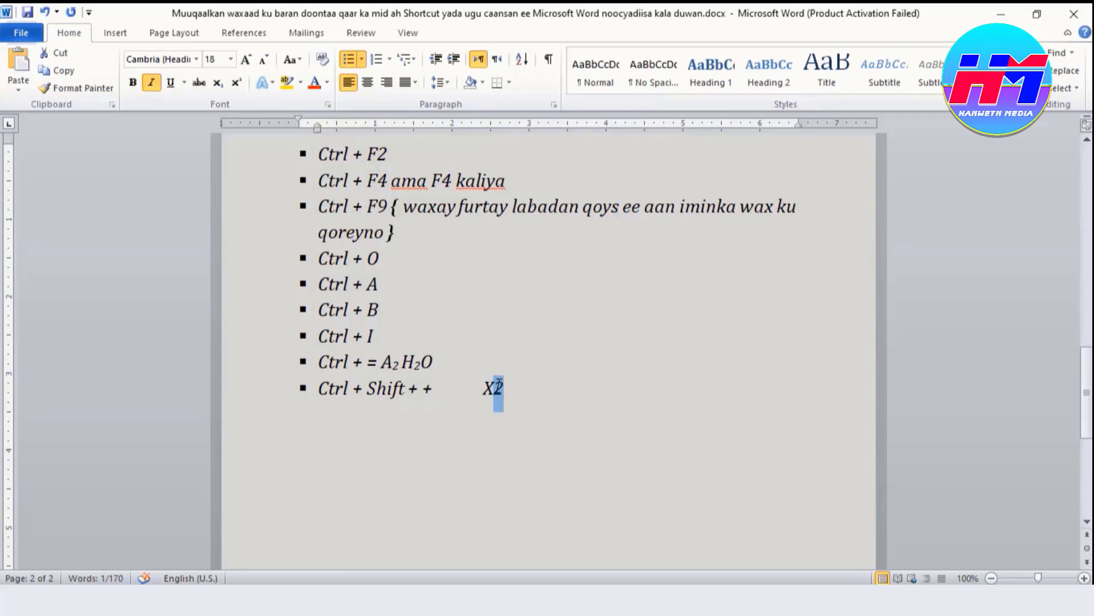
{"action": "key", "text": "ctrl+shift+plus"}
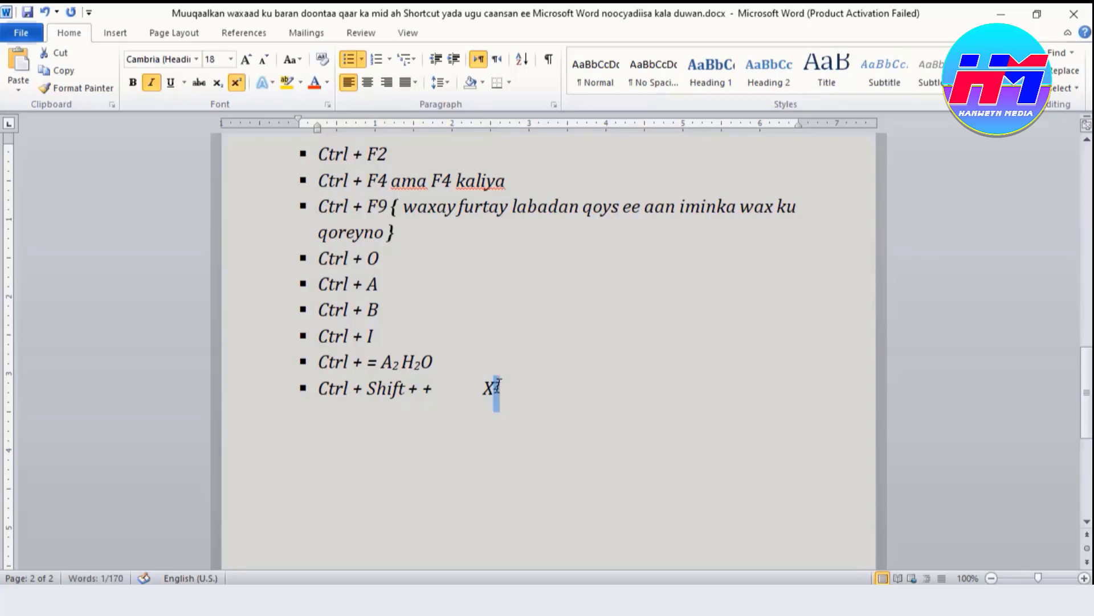
Step: Add "y3" in normal text after the X² example and format its 3 as superscript
{"action": "left_click", "coordinate": [525, 388]}
{"action": "key", "text": "ctrl+shift+plus"}
{"action": "type", "text": "y3"}
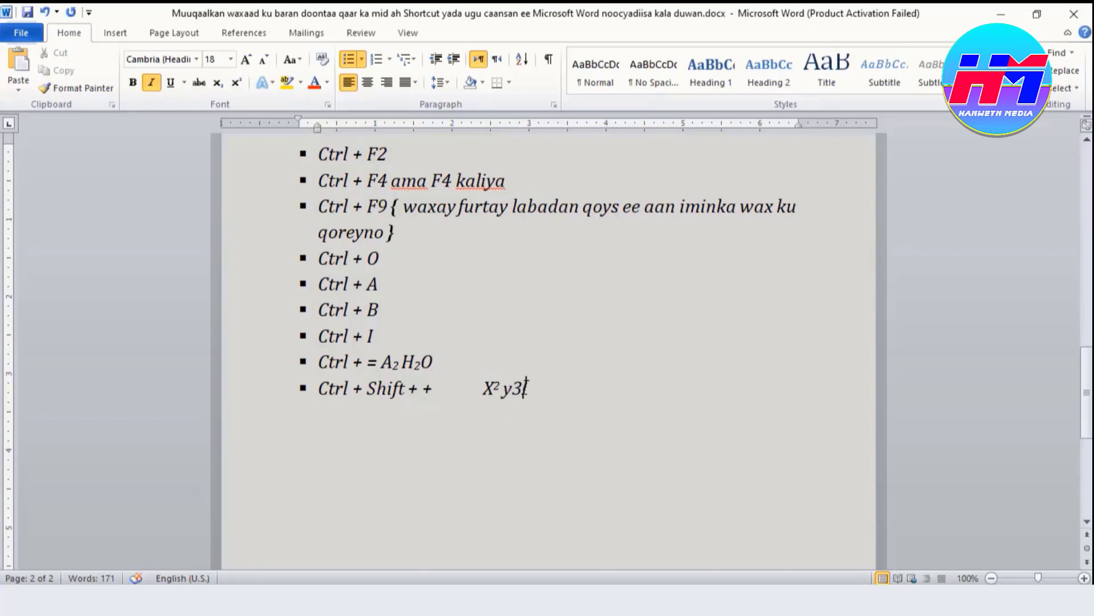
{"action": "left_click_drag", "start_coordinate": [525, 388], "coordinate": [513, 388]}
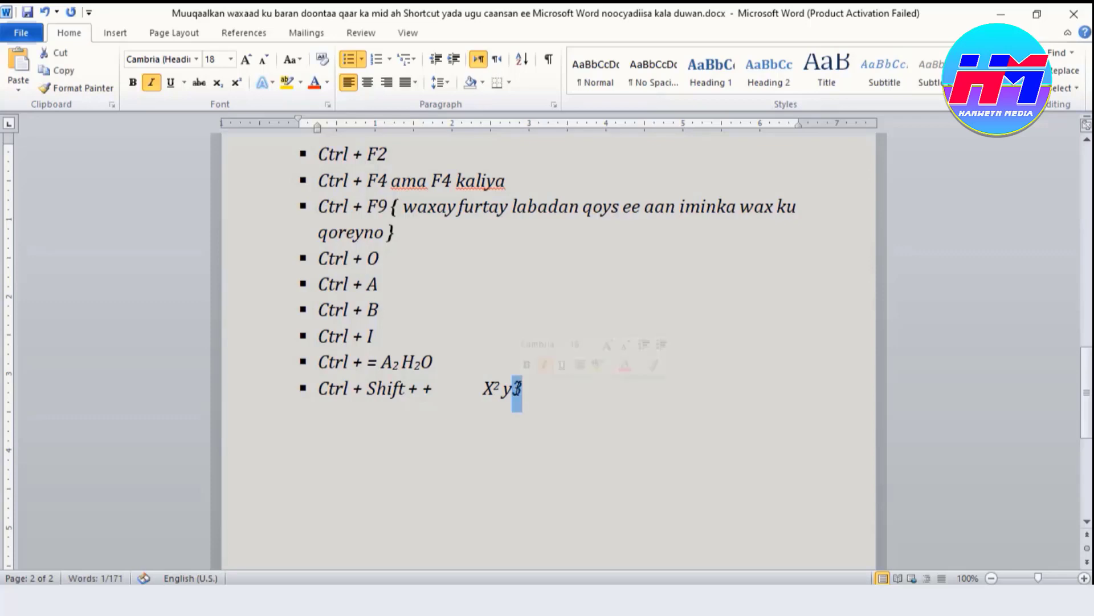
{"action": "key", "text": "ctrl+shift+plus"}
{"action": "left_click", "coordinate": [540, 390]}
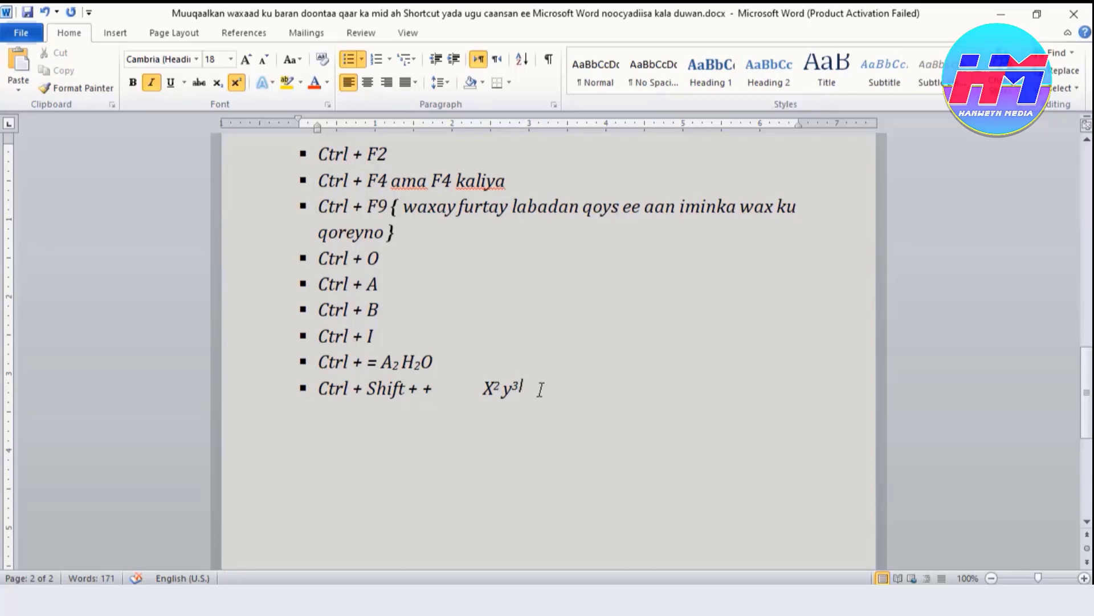
{"action": "key", "text": "ctrl+shift+plus"}
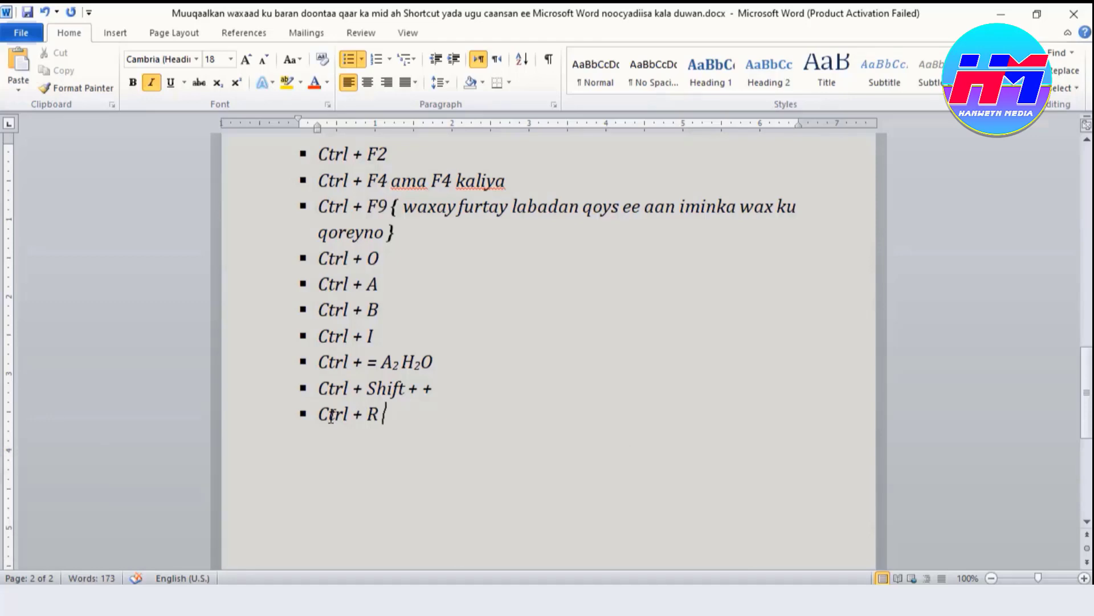
Step: In a new blank document, enter sample Arabic text in a right-aligned paragraph
{"action": "key", "text": "ctrl+n"}
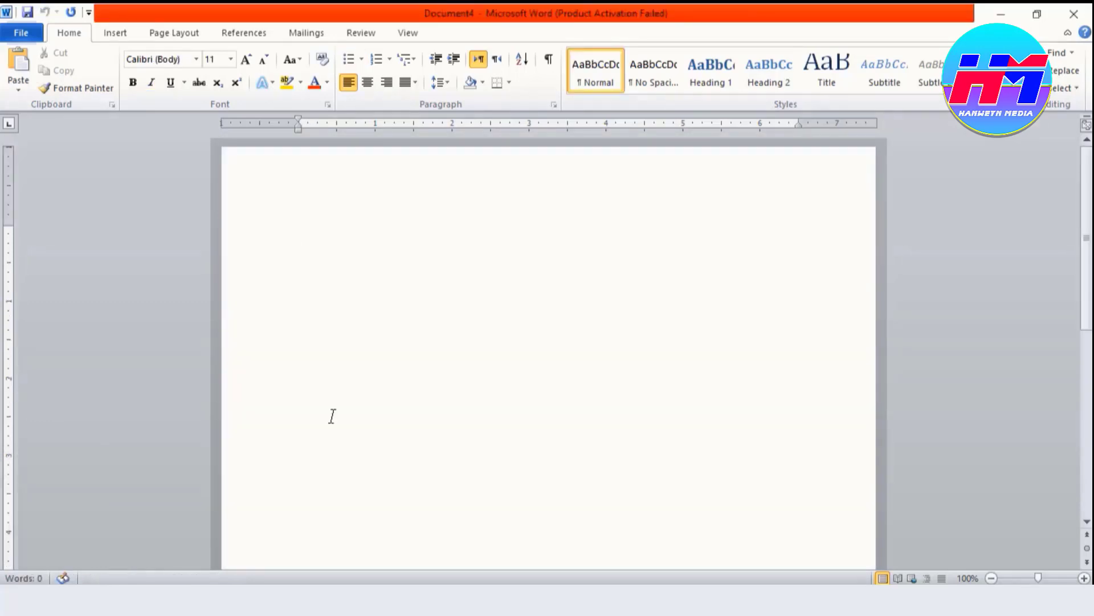
{"action": "key", "text": "ctrl+r"}
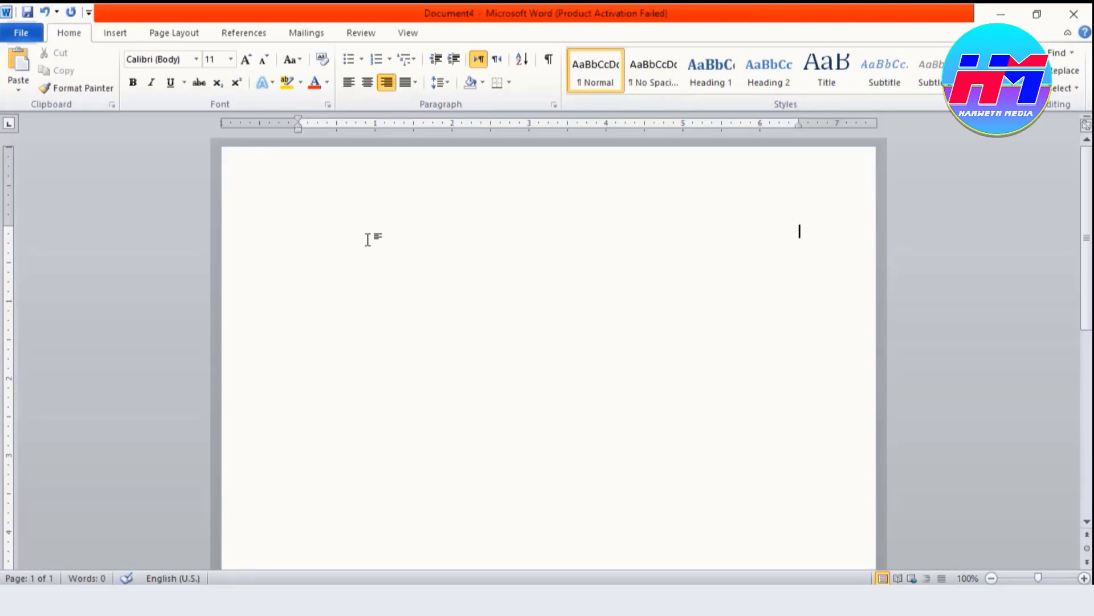
{"action": "key", "text": "alt+shift"}
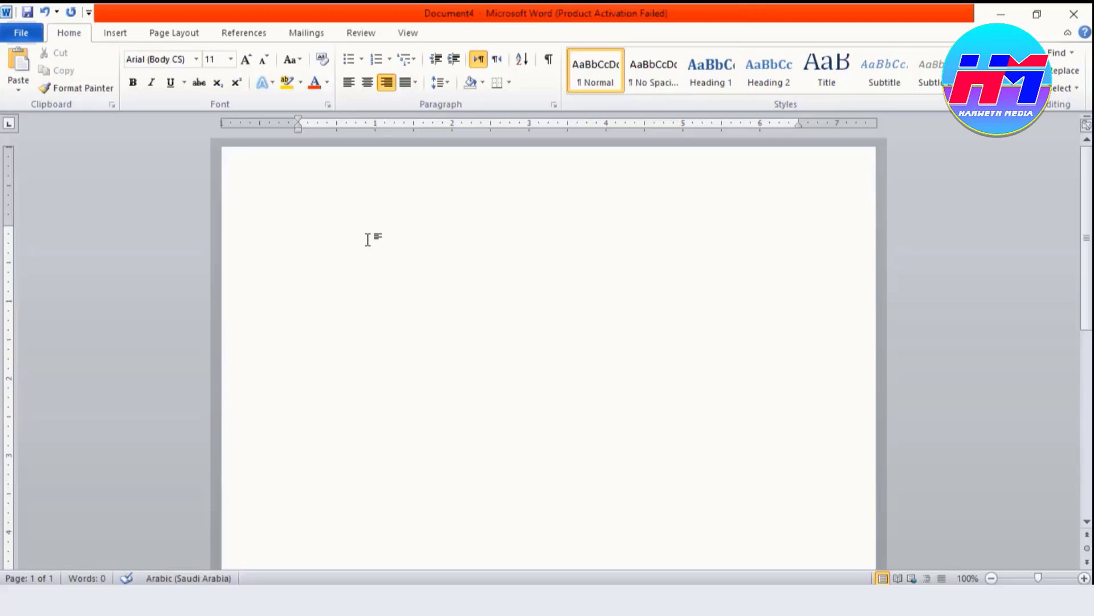
{"action": "type", "text": "لايالا عتيلالاتلالاتالاتسشسثوقسالرلالاتالاوزتخلت ا"}
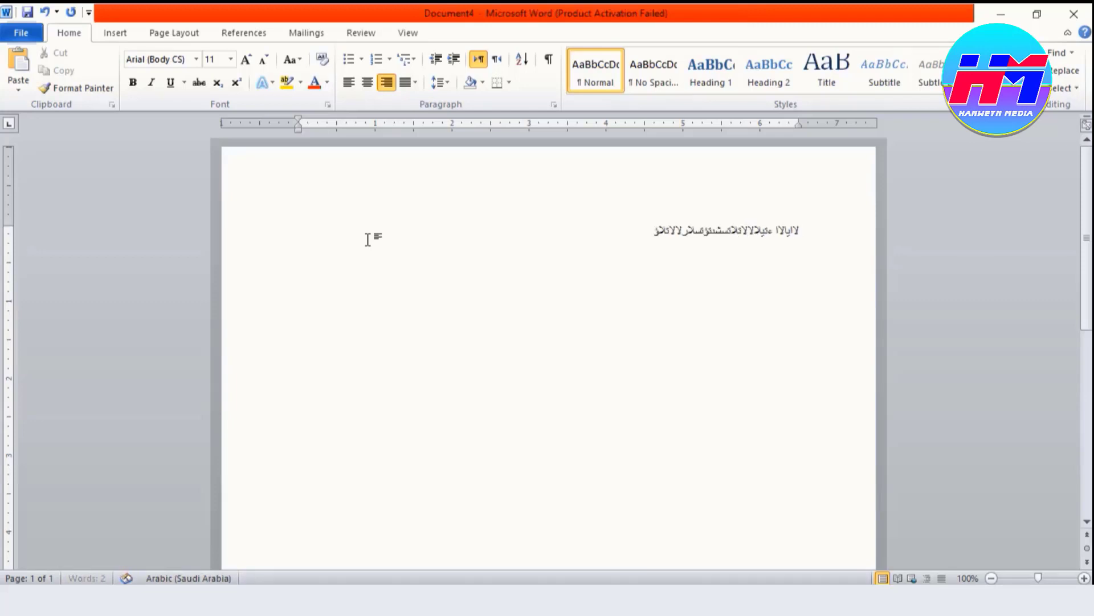
{"action": "type", "text": "لاعشسثت"}
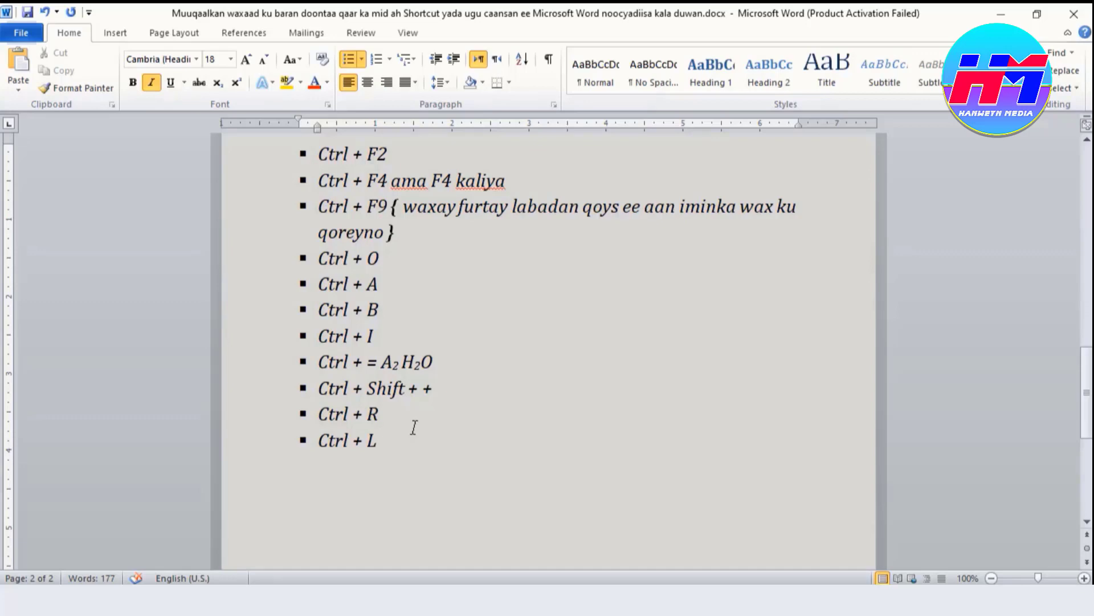
Step: Right-align the "Ctrl + L" bullet in the shortcut document and return it to left alignment
{"action": "key", "text": "ctrl+r"}
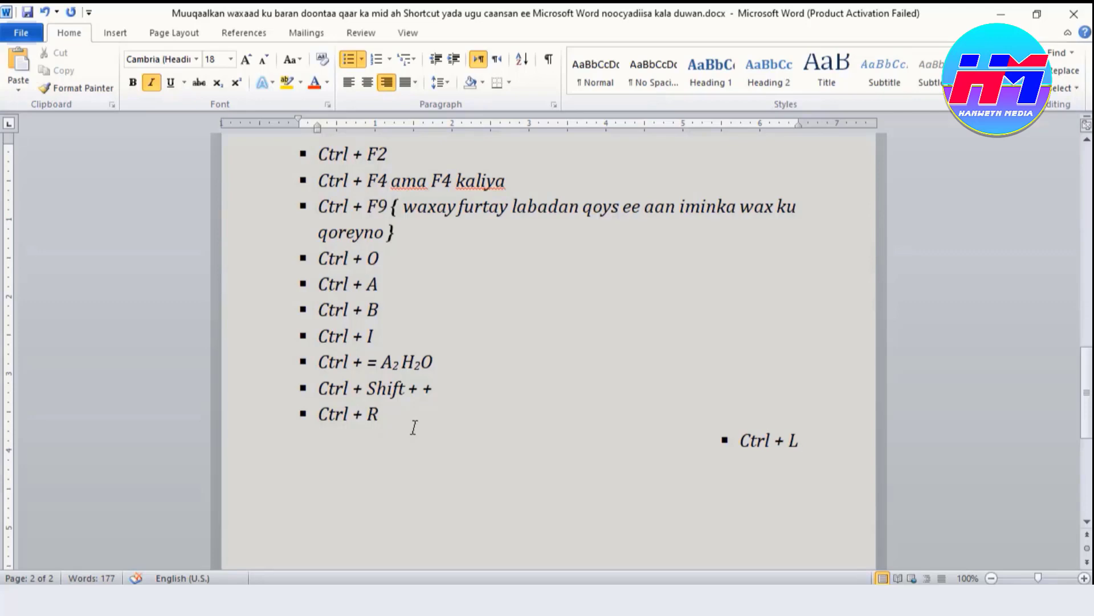
{"action": "key", "text": "ctrl+l"}
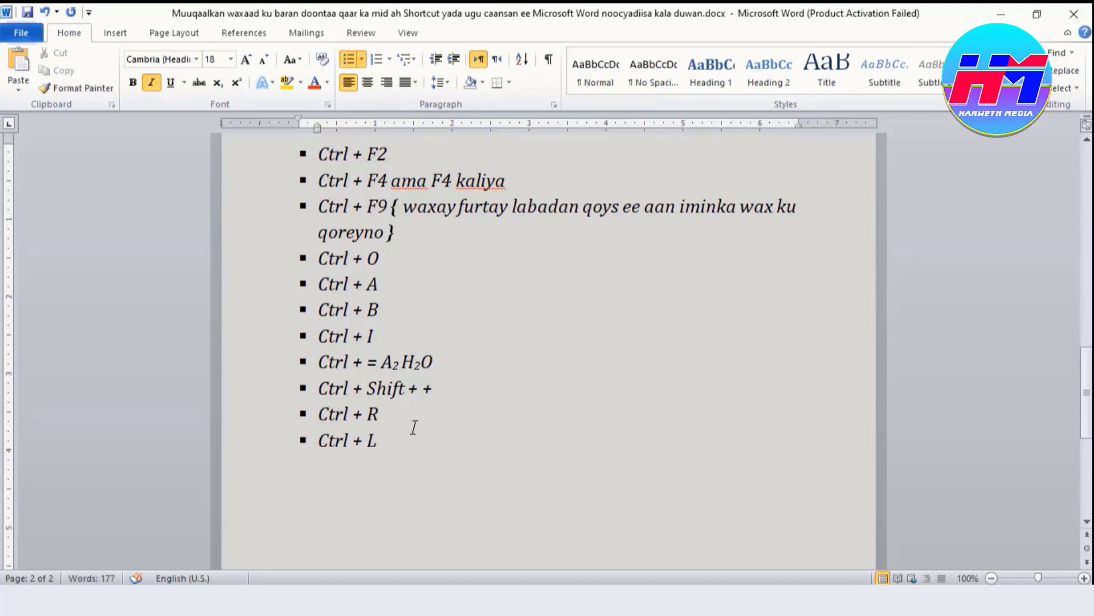
Step: Add a "Ctrl + D" bullet below "Ctrl + L" and open the Font dialog
{"action": "key", "text": "Return"}
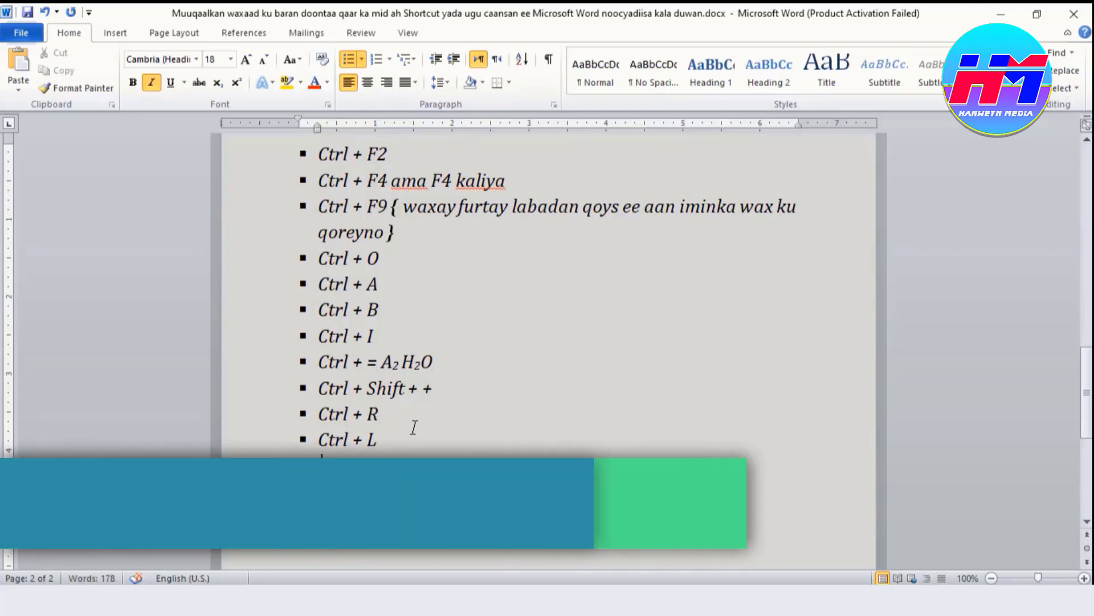
{"action": "type", "text": "Ctrl + D"}
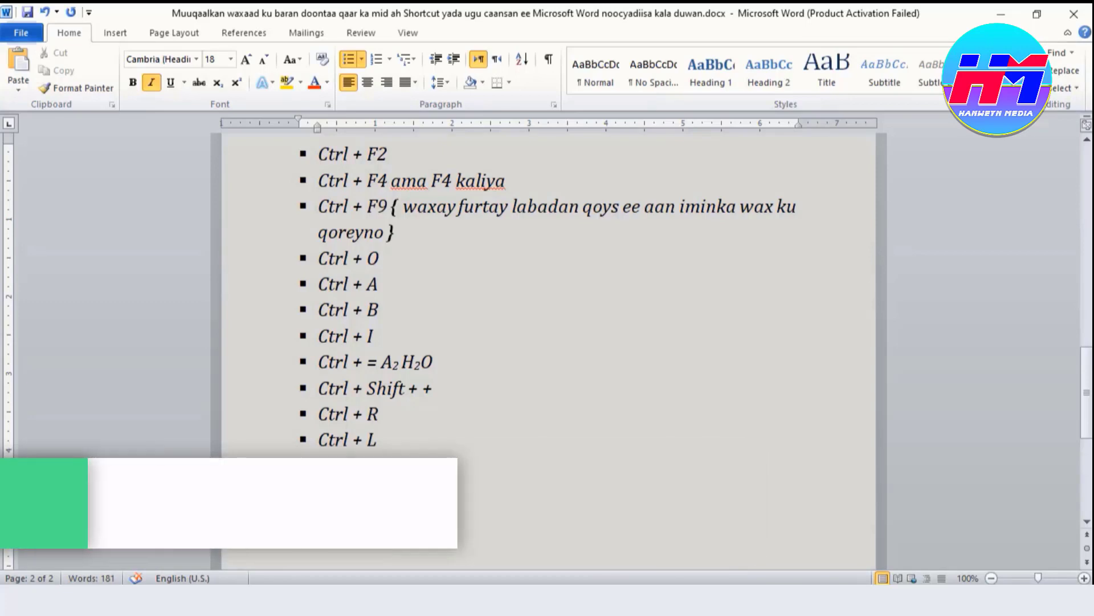
{"action": "key", "text": "ctrl+d"}
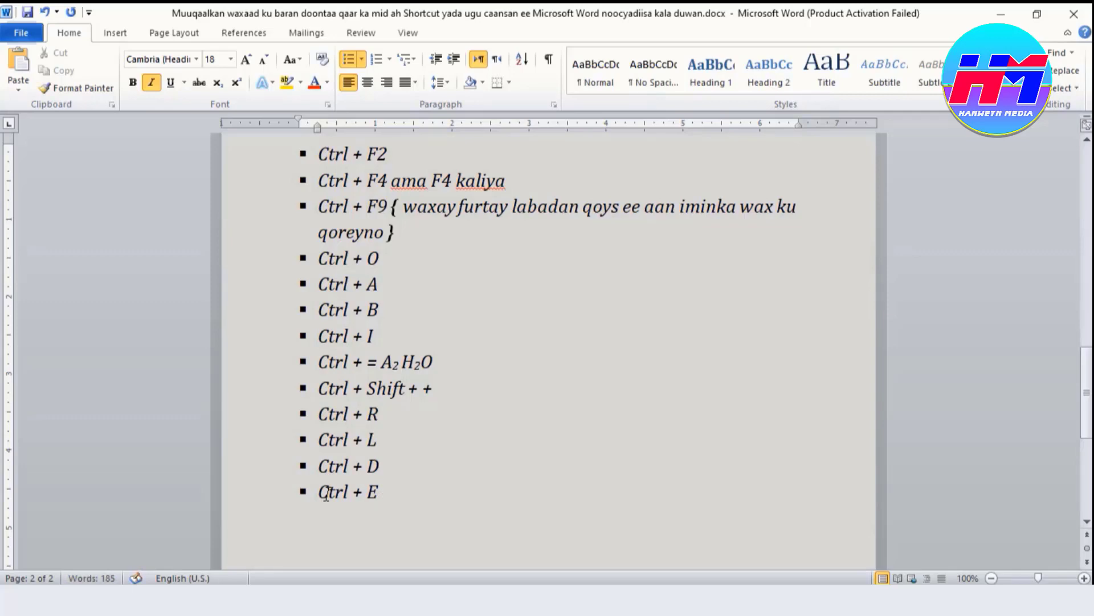
Step: Center the "Ctrl + E" bullet and return it to left alignment
{"action": "key", "text": "ctrl+e"}
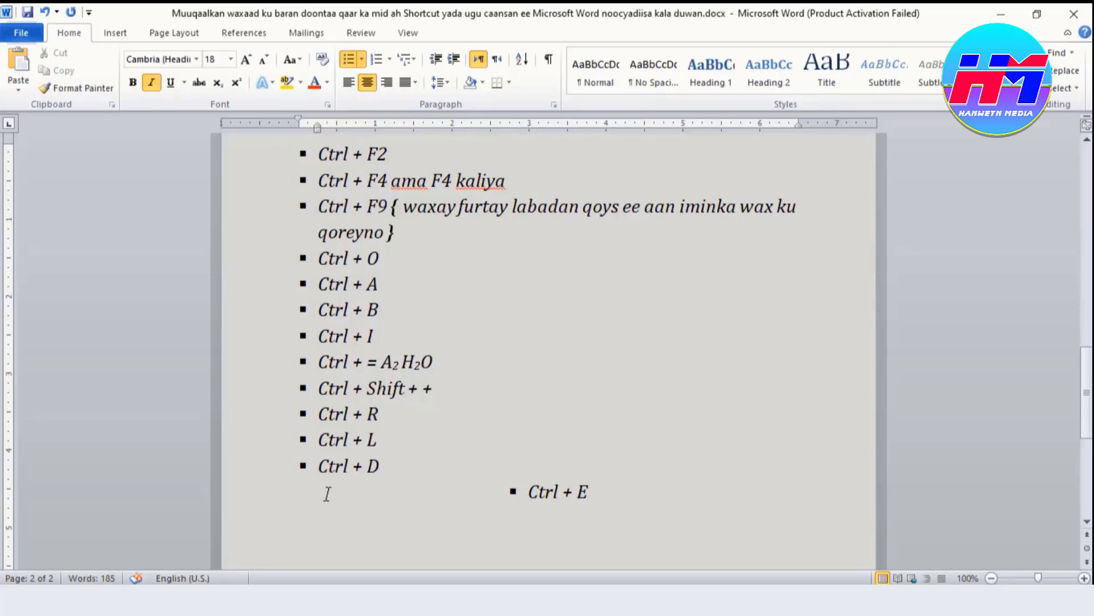
{"action": "key", "text": "ctrl+l"}
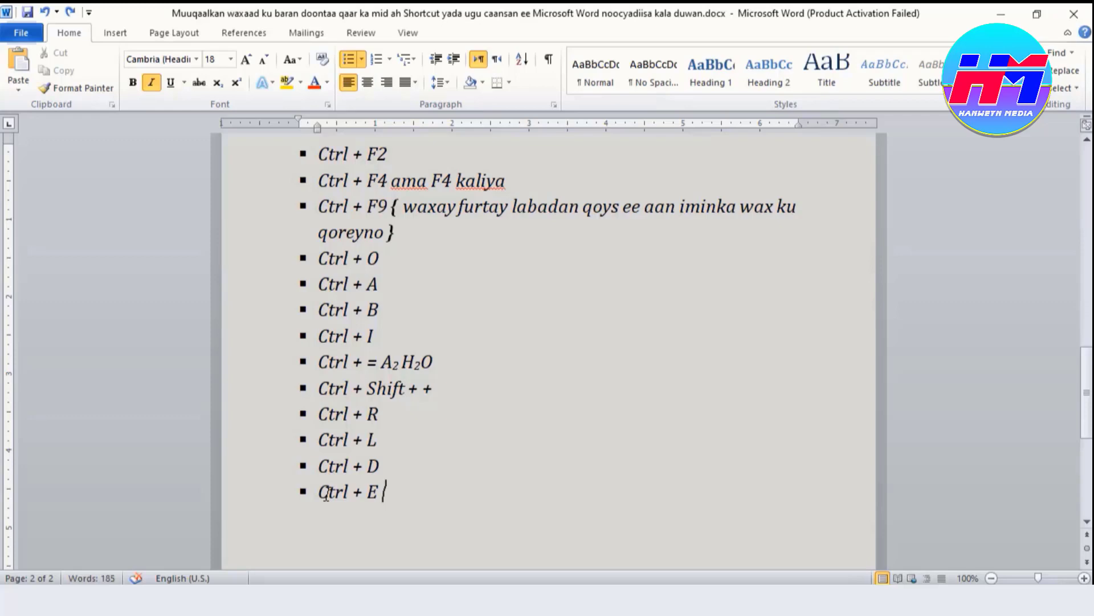
Step: Add the title "Cinwaan" at the very beginning of the document, center it and underline it
{"action": "key", "text": "Return"}
{"action": "key", "text": "ctrl+Home"}
{"action": "type", "text": "Cin"}
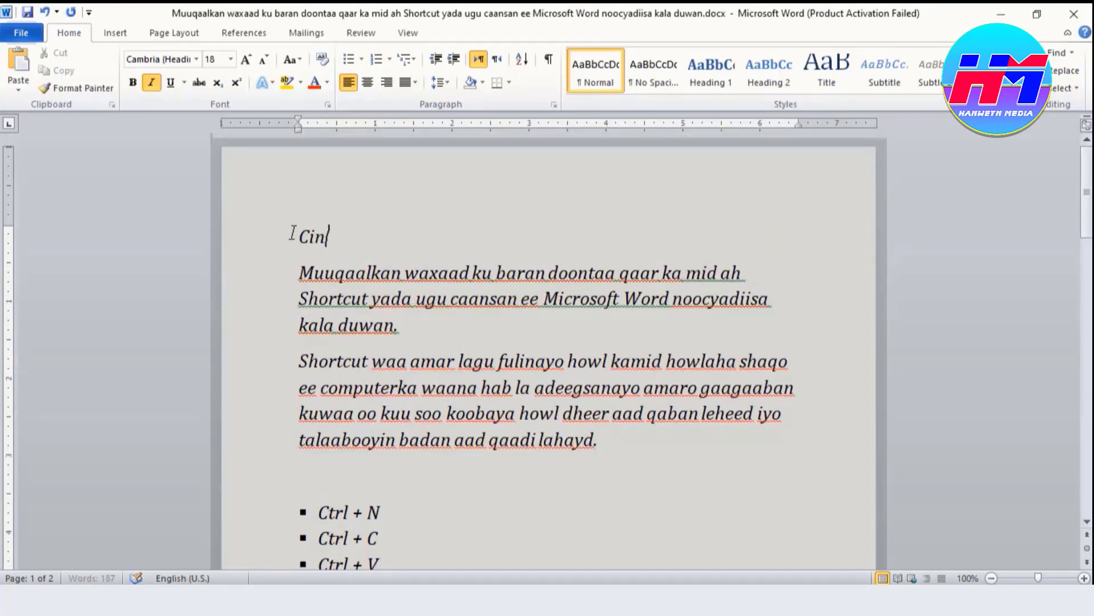
{"action": "type", "text": "waan"}
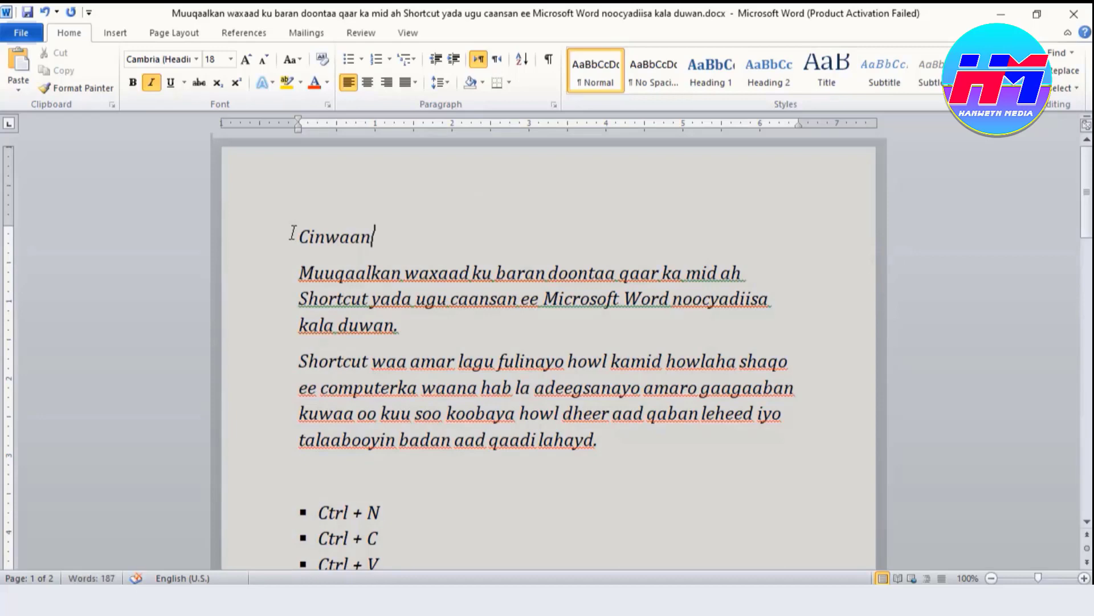
{"action": "key", "text": "ctrl+e"}
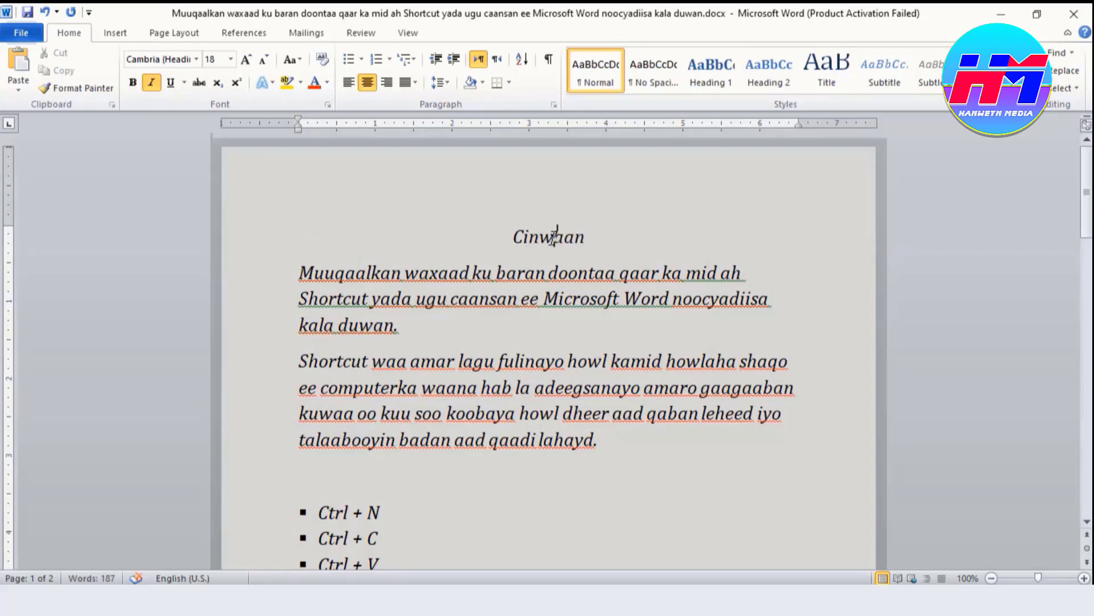
{"action": "double_click", "coordinate": [553, 237]}
{"action": "key", "text": "ctrl+u"}
{"action": "left_click", "coordinate": [519, 337]}
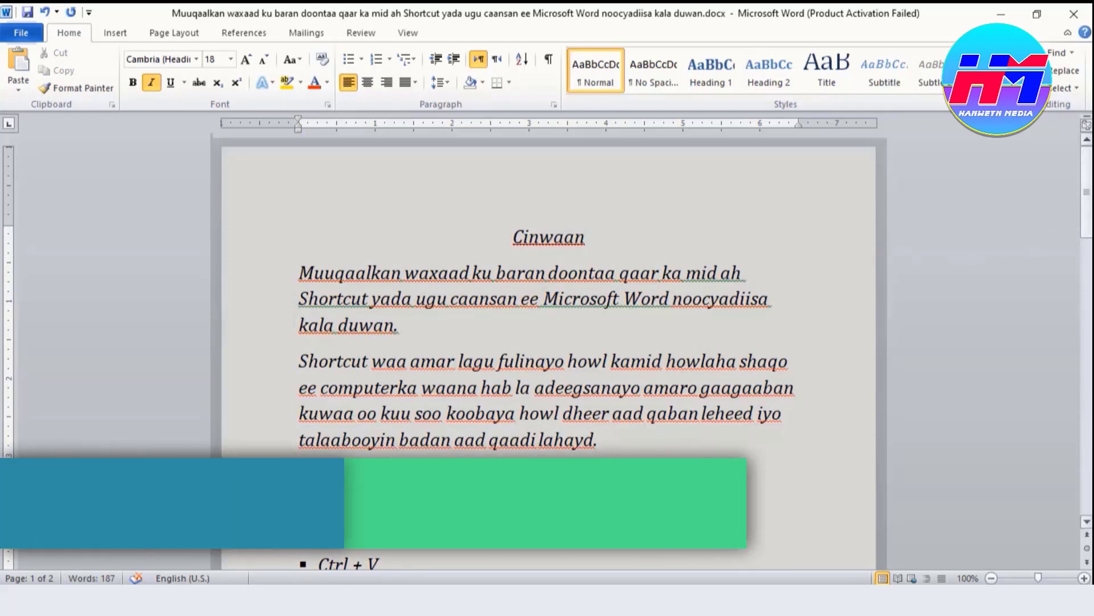
Step: Add a "Ctrl + G" bullet below "Ctrl + E" and use Go To to jump to page 1 and page 2
{"action": "left_click_drag", "start_coordinate": [1087, 191], "coordinate": [1078, 479]}
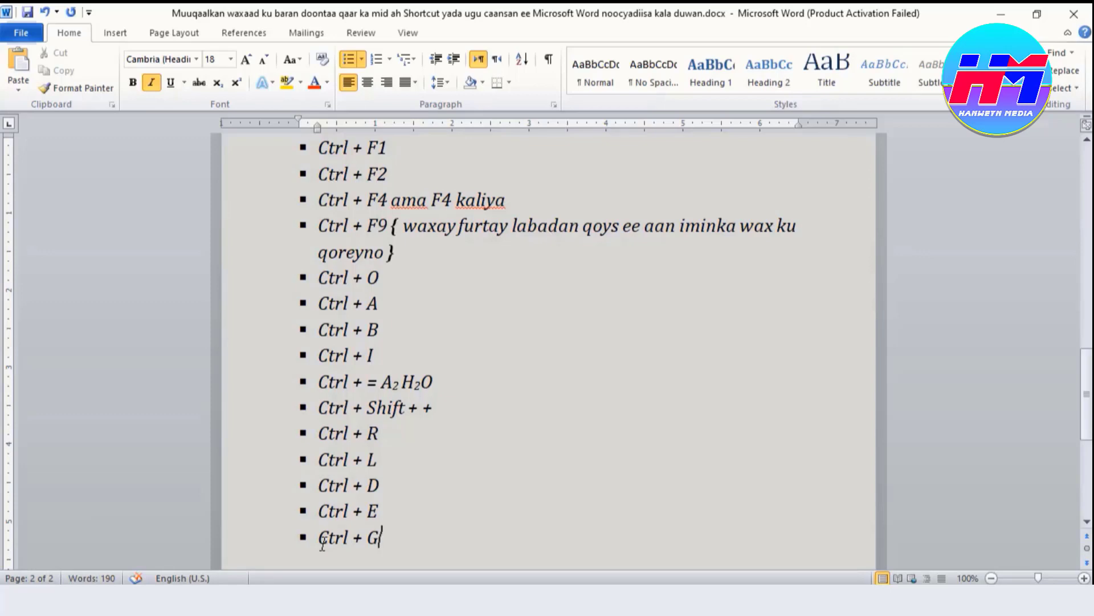
{"action": "key", "text": "ctrl+g"}
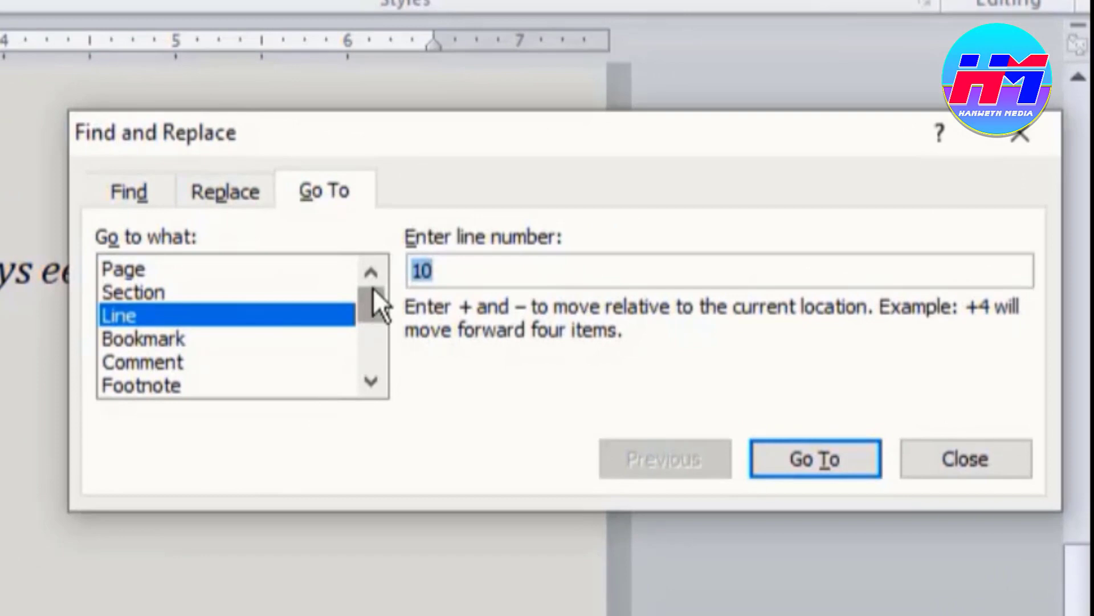
{"action": "left_click", "coordinate": [131, 269]}
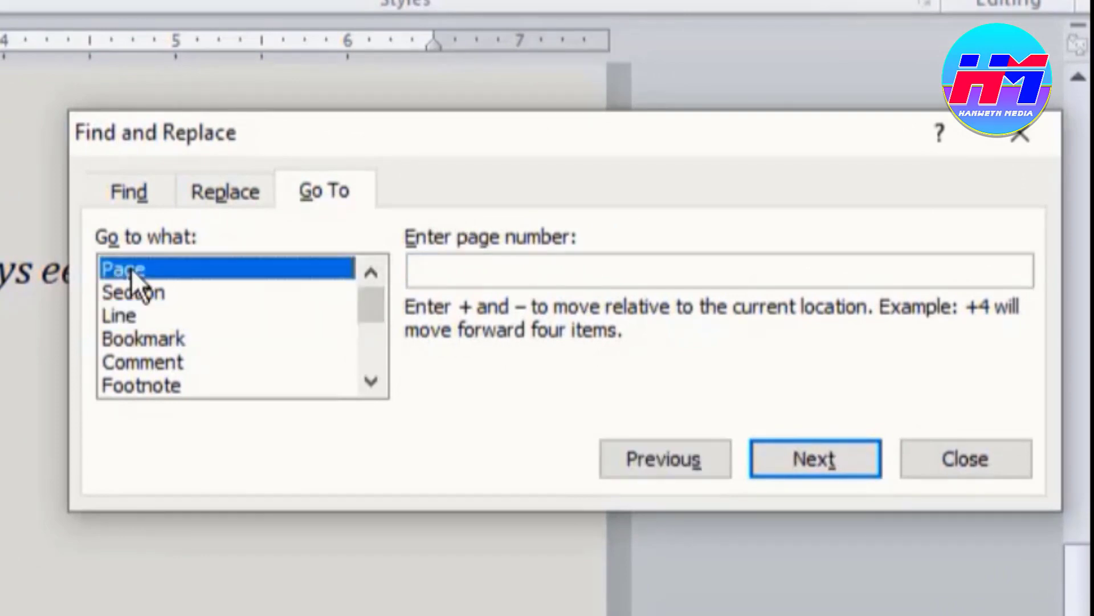
{"action": "left_click", "coordinate": [617, 270]}
{"action": "type", "text": "1"}
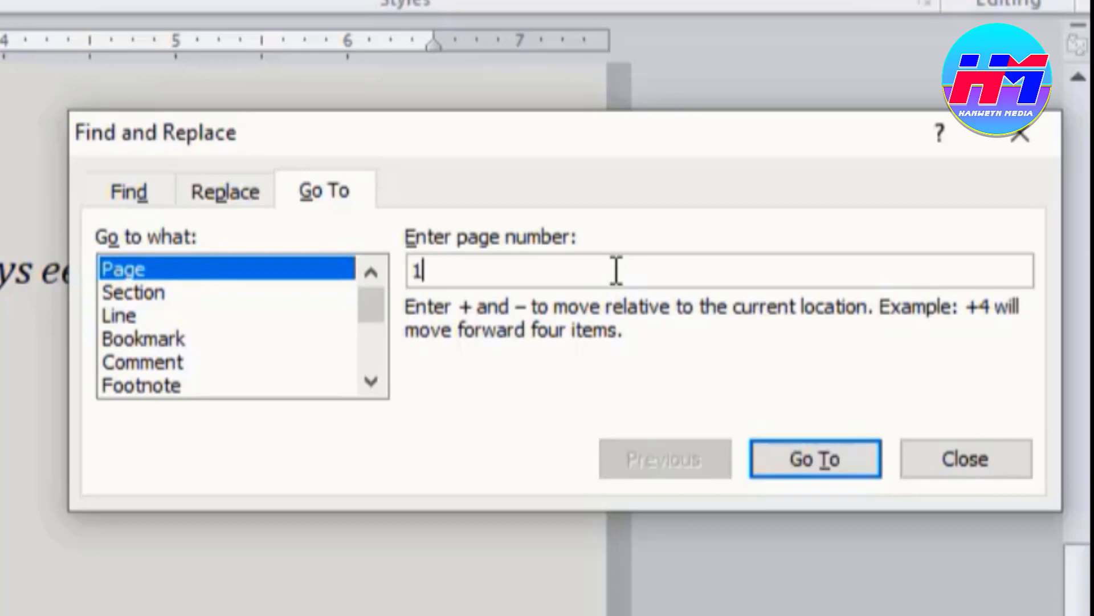
{"action": "left_click", "coordinate": [821, 456]}
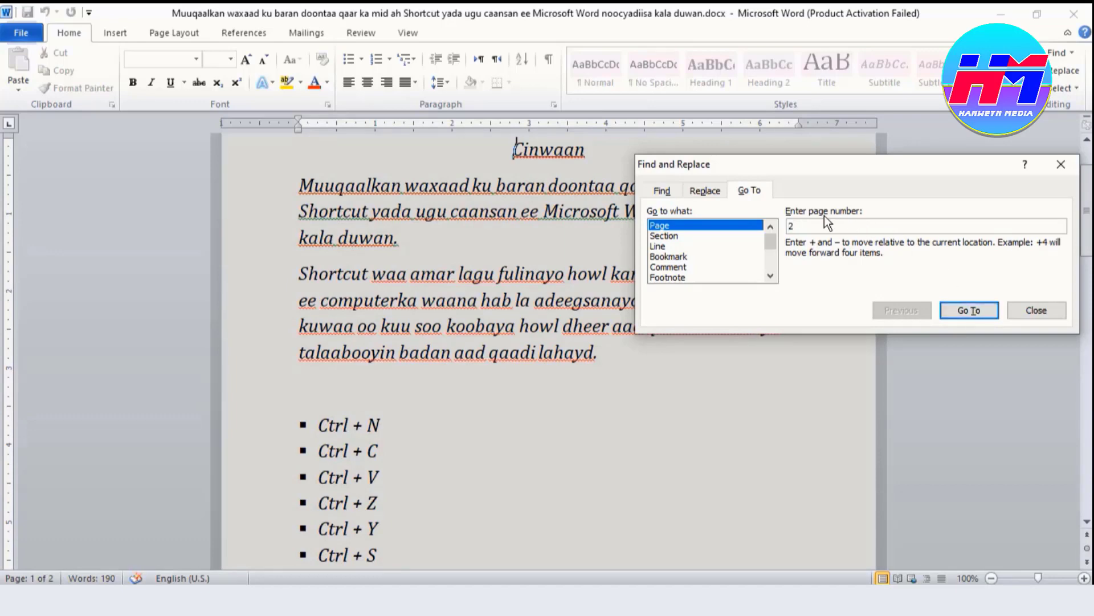
{"action": "left_click", "coordinate": [966, 310]}
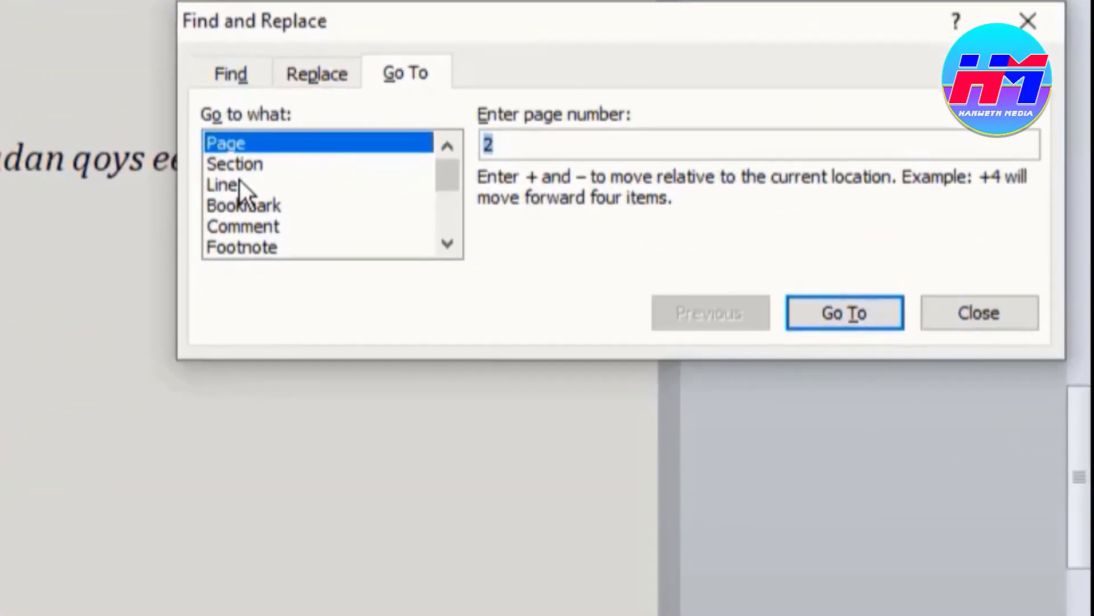
Step: Use Go To to jump to line 1 and line 20 of the document, and close the dialog
{"action": "left_click", "coordinate": [419, 209]}
{"action": "left_click", "coordinate": [516, 144]}
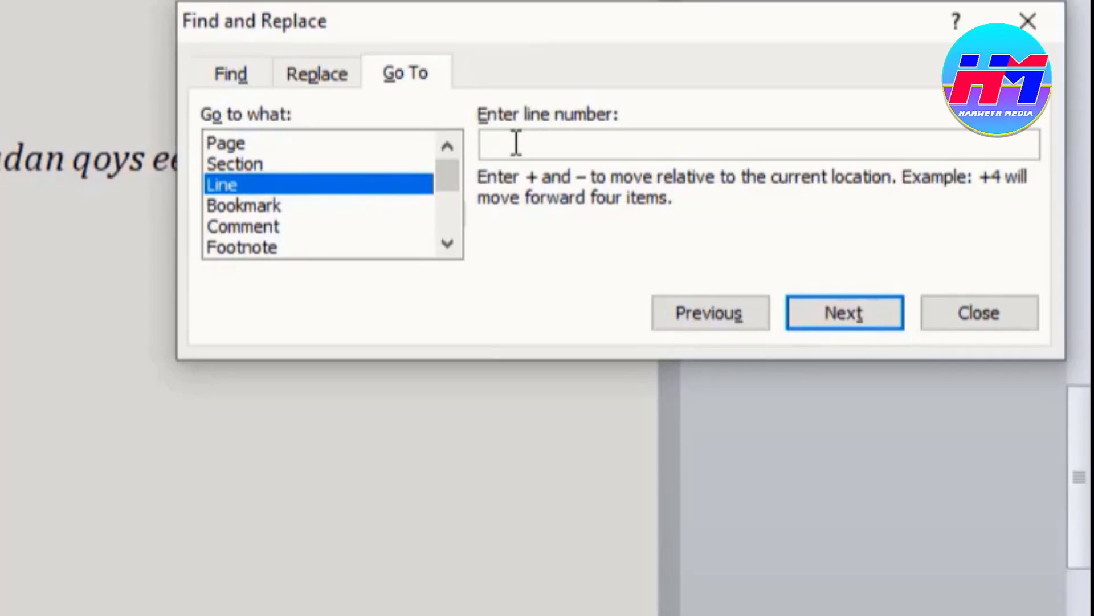
{"action": "type", "text": "1"}
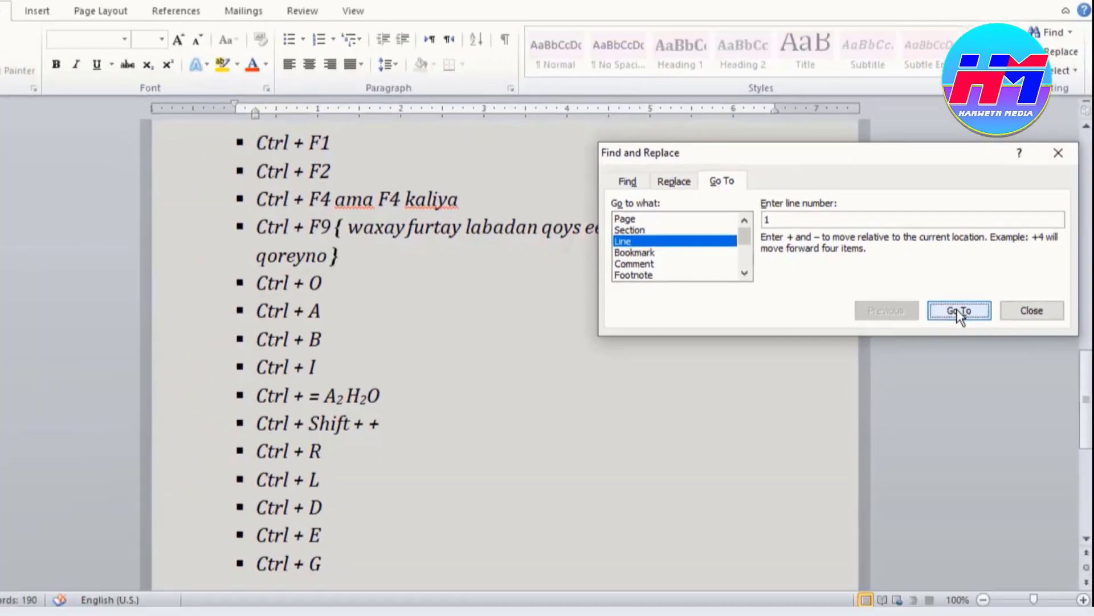
{"action": "left_click", "coordinate": [845, 313]}
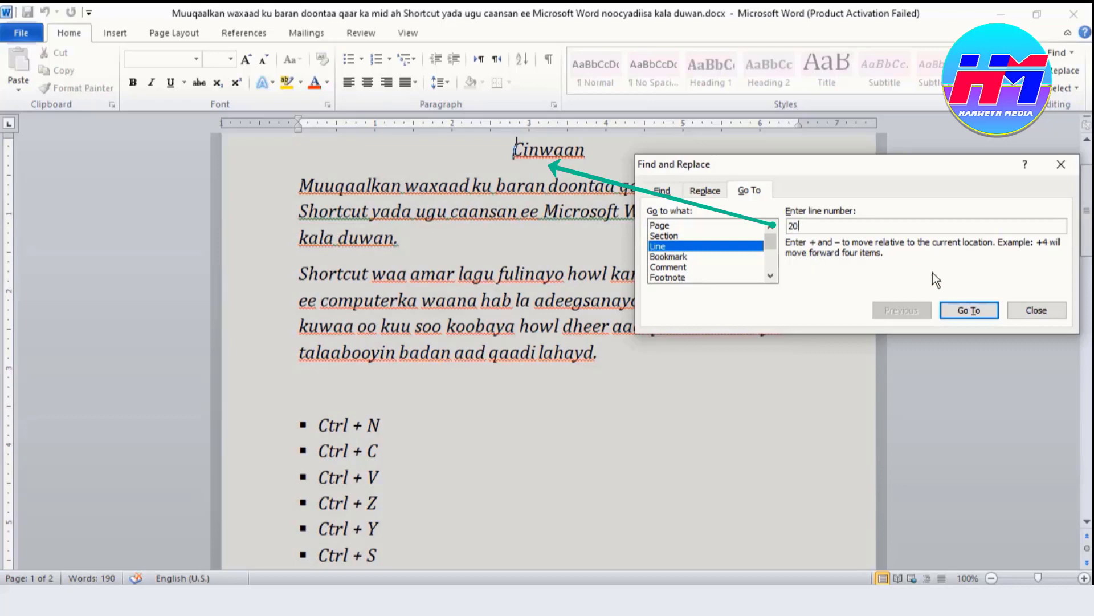
{"action": "left_click", "coordinate": [970, 311]}
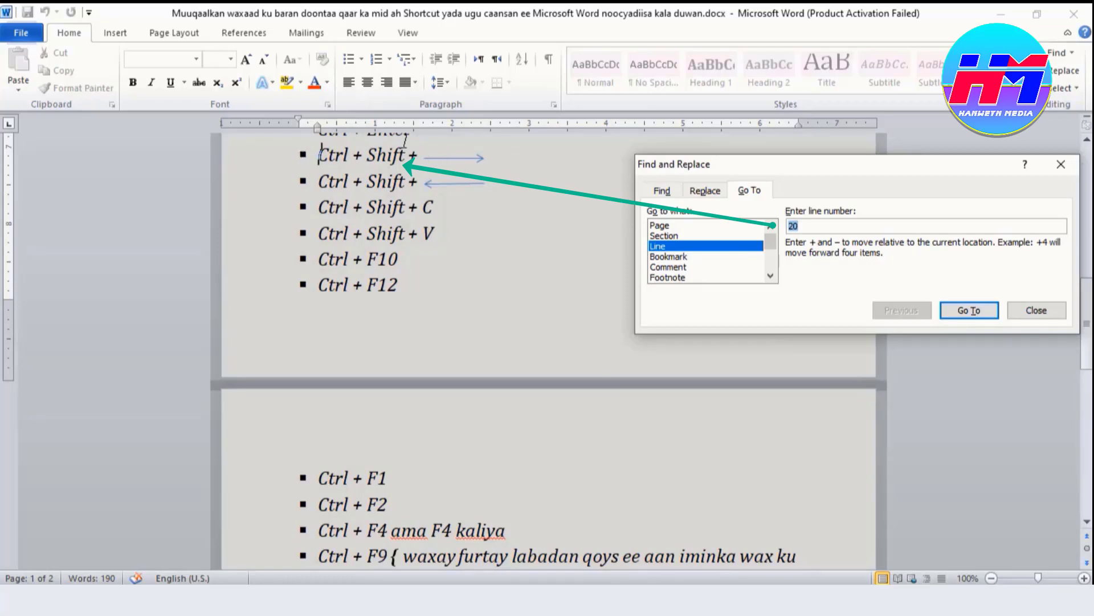
{"action": "left_click", "coordinate": [1046, 310]}
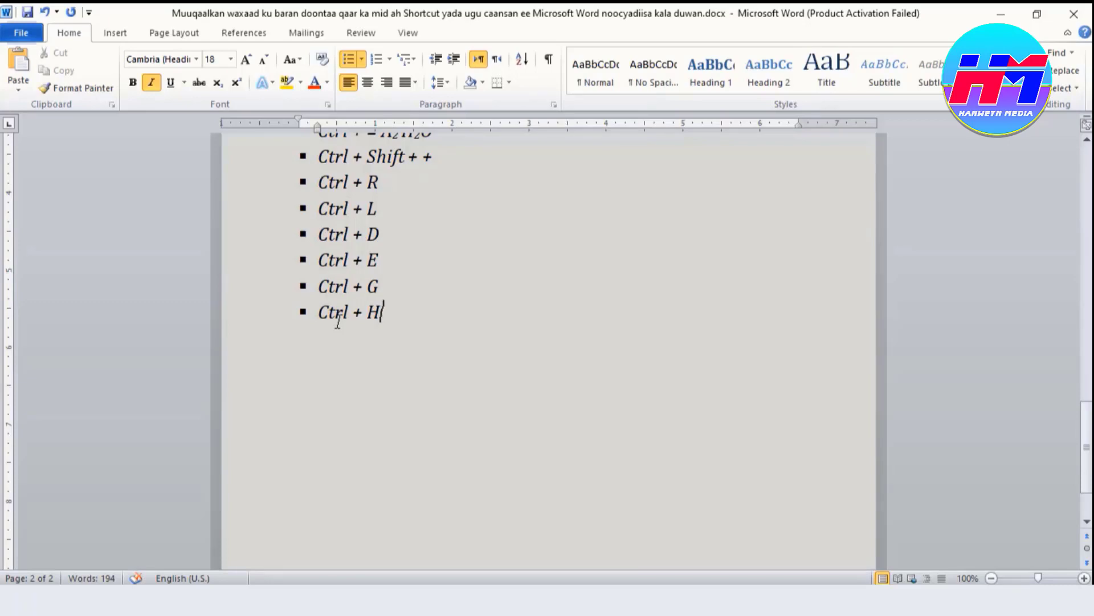
Step: Find the title word "cinwaan" and replace it with "Topic"
{"action": "key", "text": "ctrl+h"}
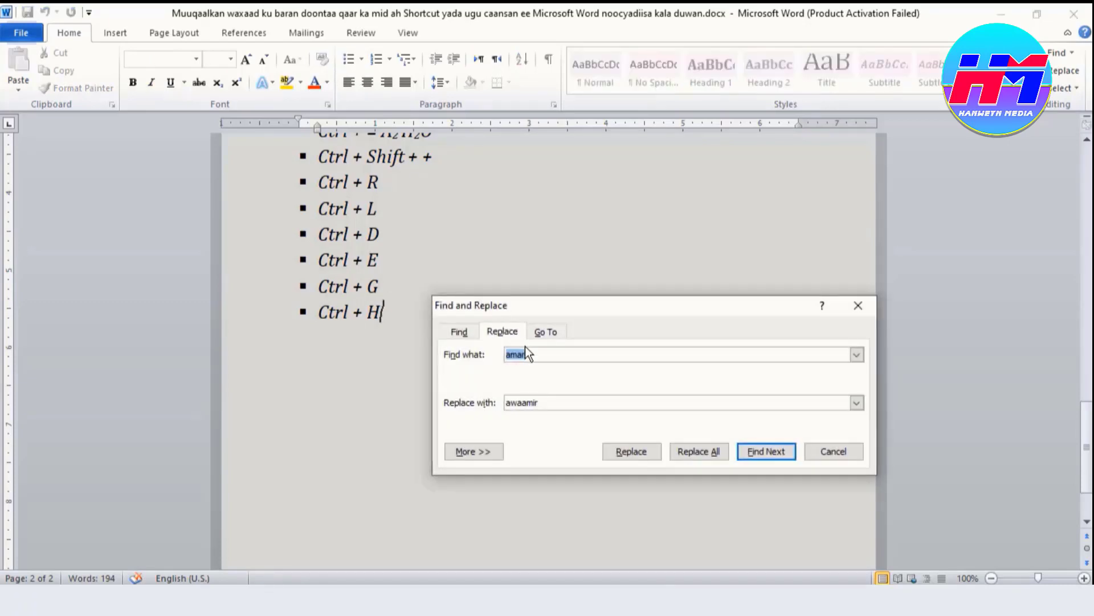
{"action": "type", "text": "cinwaan"}
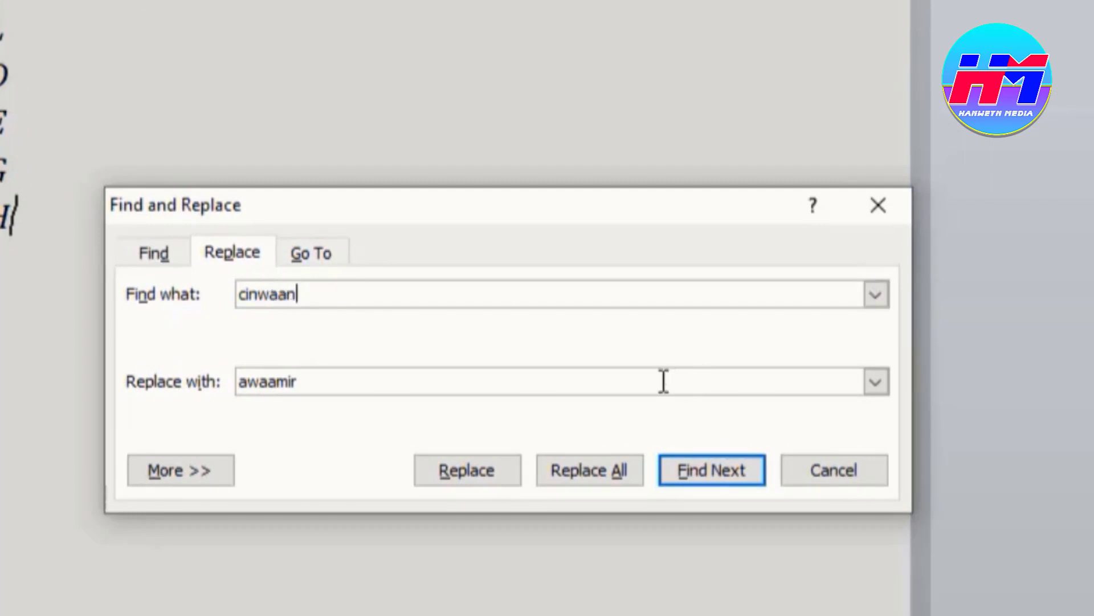
{"action": "double_click", "coordinate": [574, 390]}
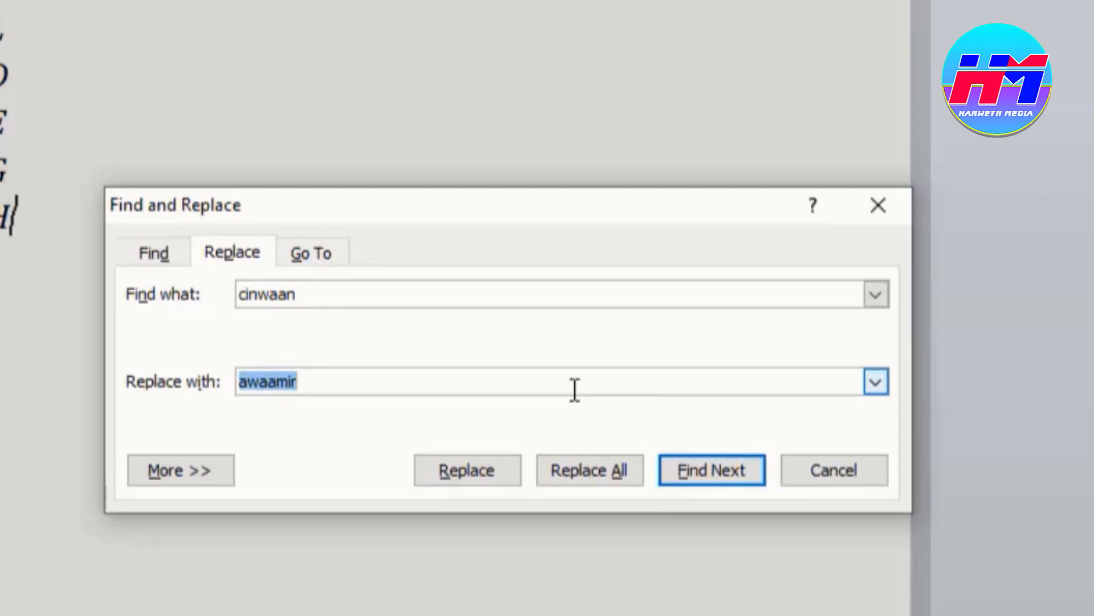
{"action": "type", "text": "t"}
{"action": "key", "text": "BackSpace"}
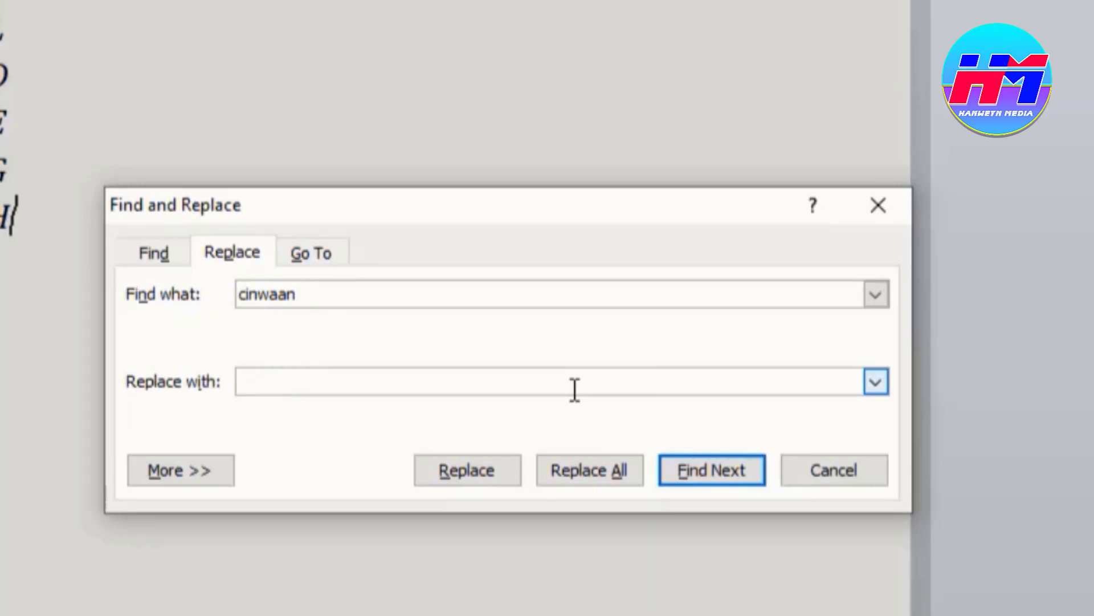
{"action": "type", "text": "Topic"}
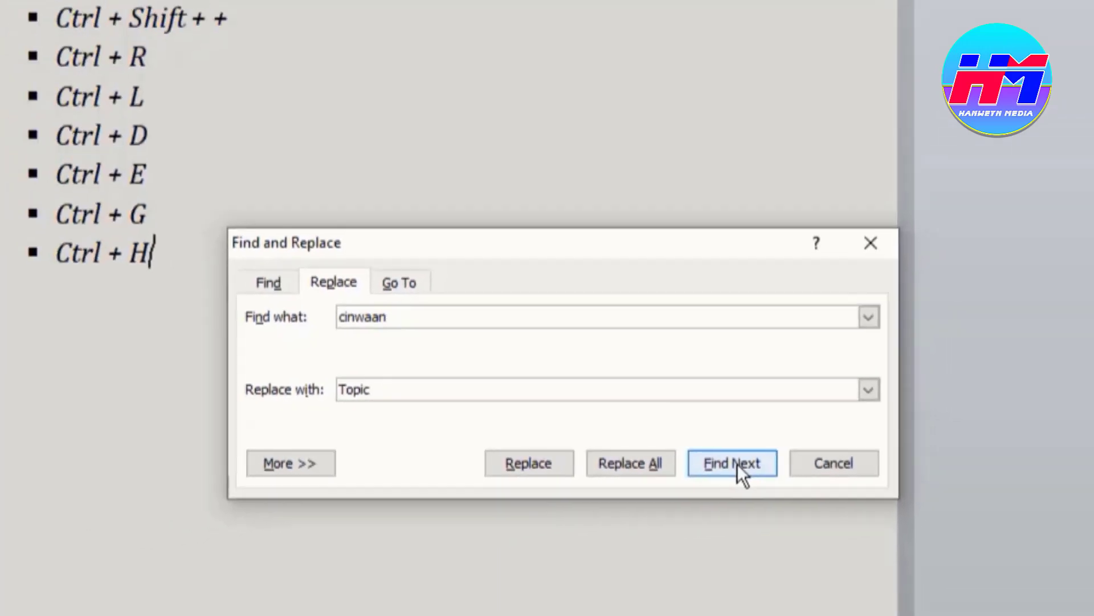
{"action": "left_click", "coordinate": [737, 463]}
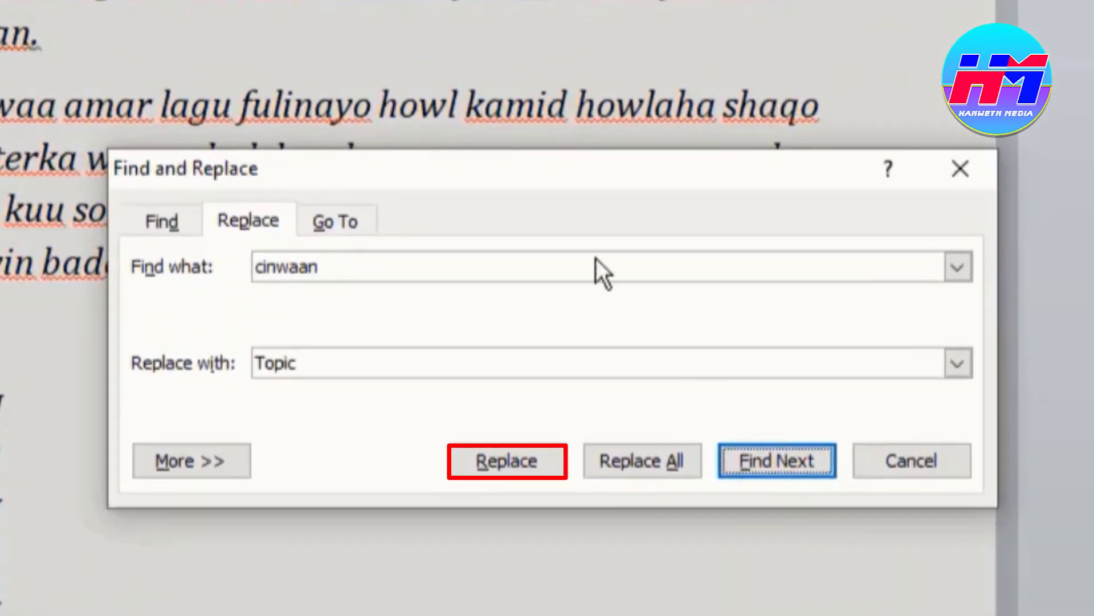
{"action": "left_click", "coordinate": [507, 469]}
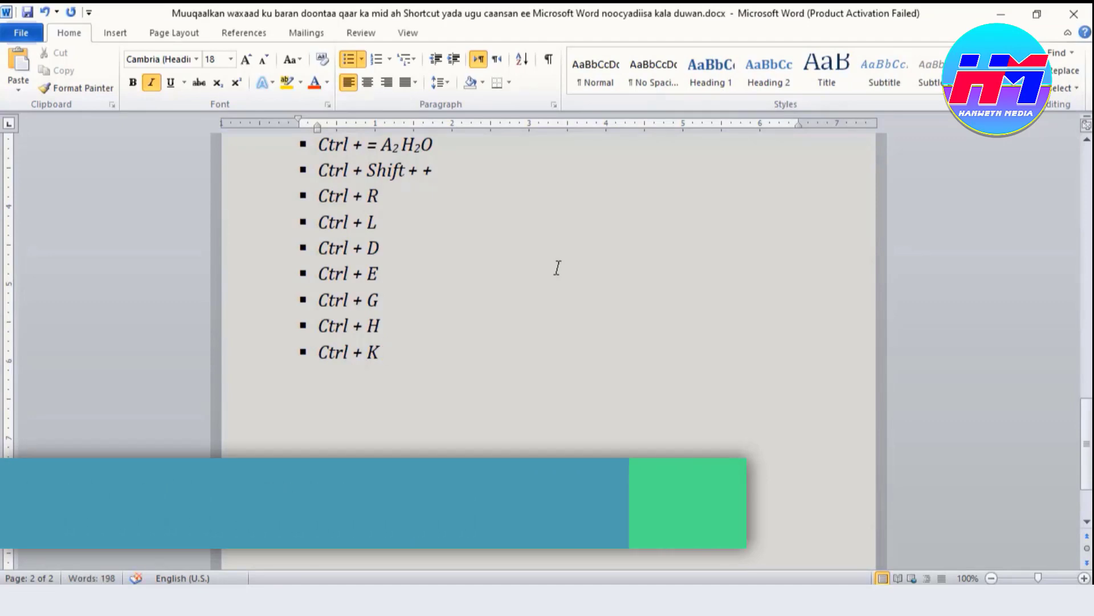
Step: Insert a hyperlink after "Ctrl + K" with the address and display text "Wadajir - Mogadishu - Somalia"
{"action": "key", "text": "ctrl+k"}
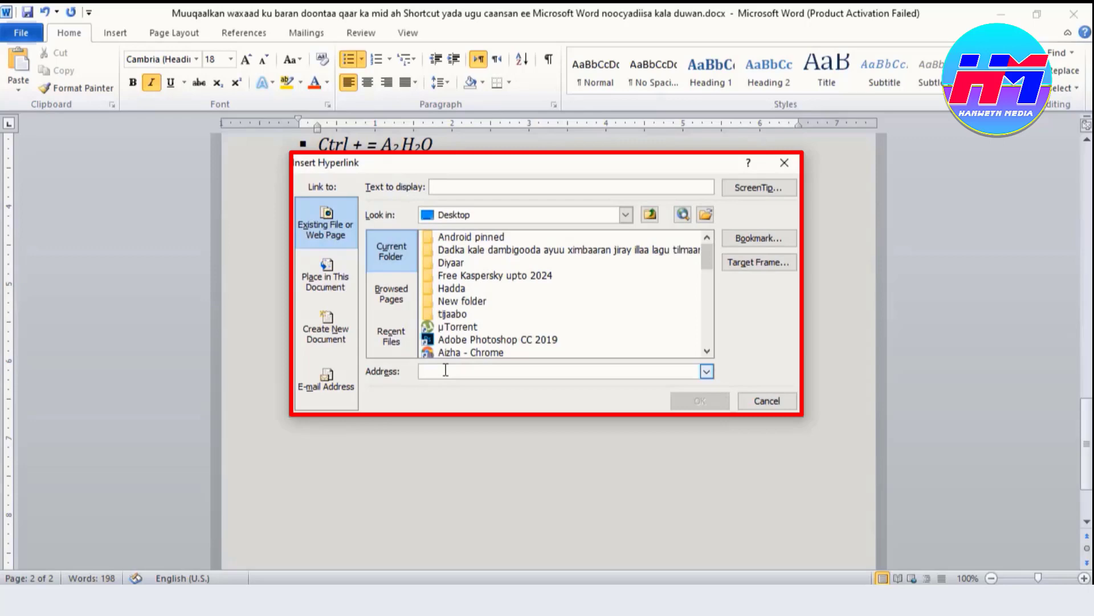
{"action": "type", "text": "Wadajir"}
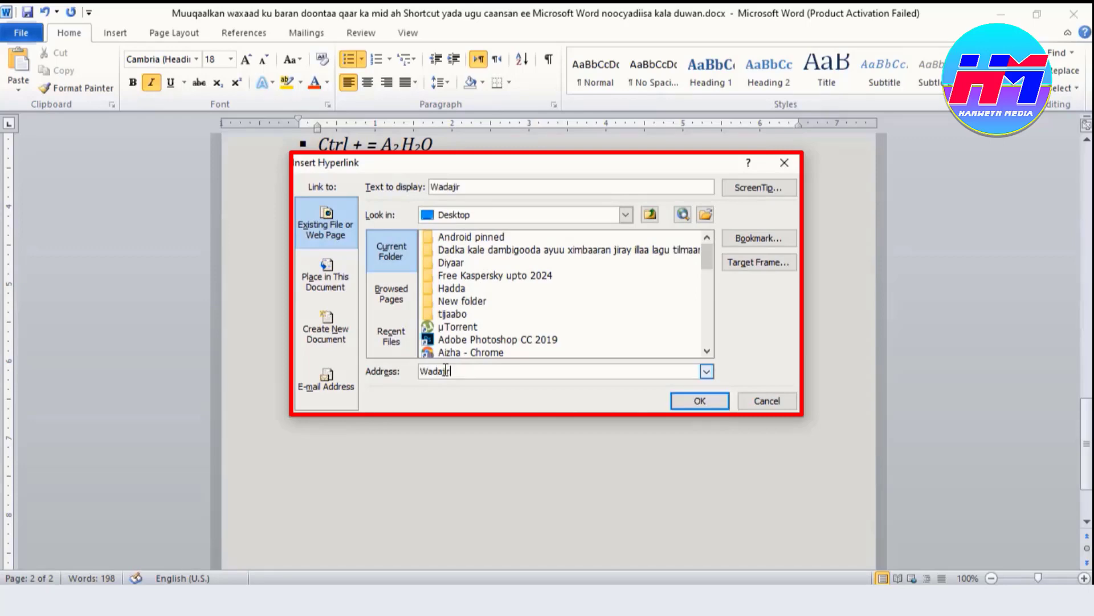
{"action": "type", "text": " - Mogadishu - Somalia"}
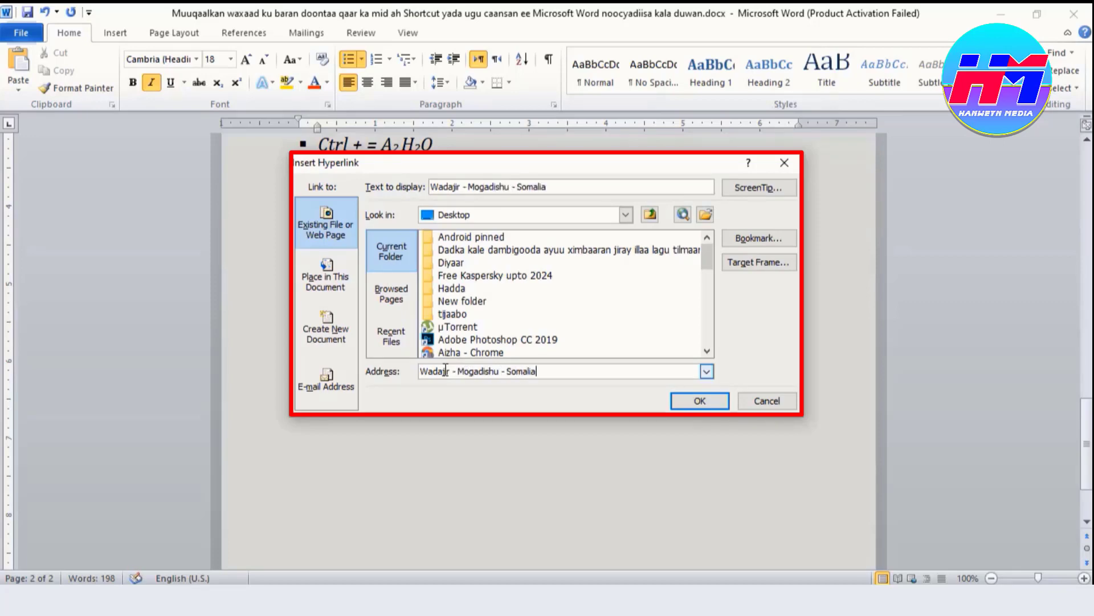
{"action": "left_click", "coordinate": [699, 401]}
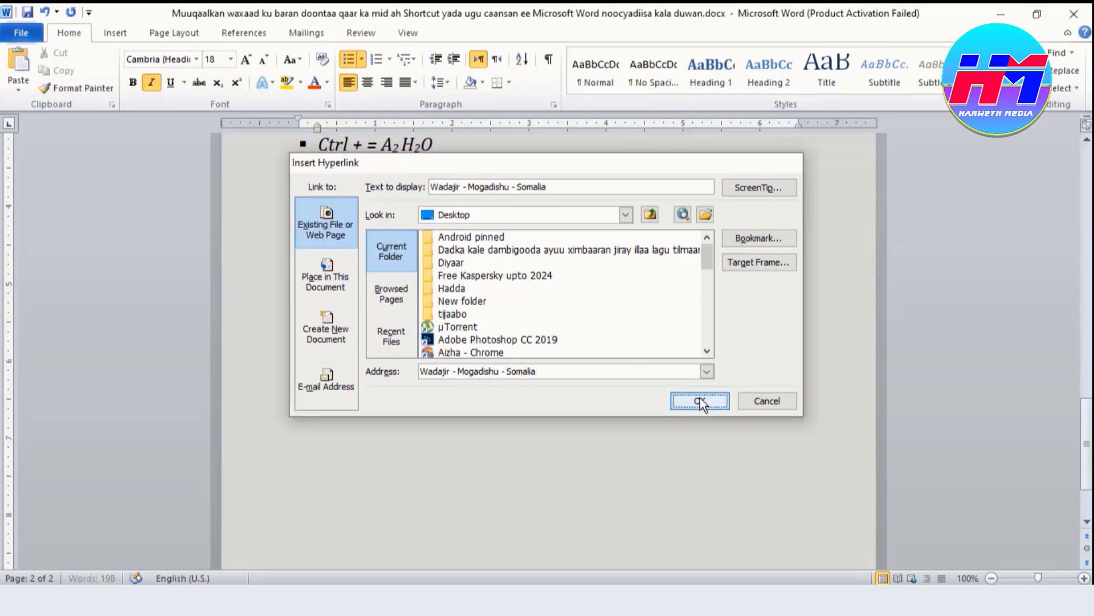
{"action": "left_click_drag", "start_coordinate": [633, 353], "coordinate": [387, 354]}
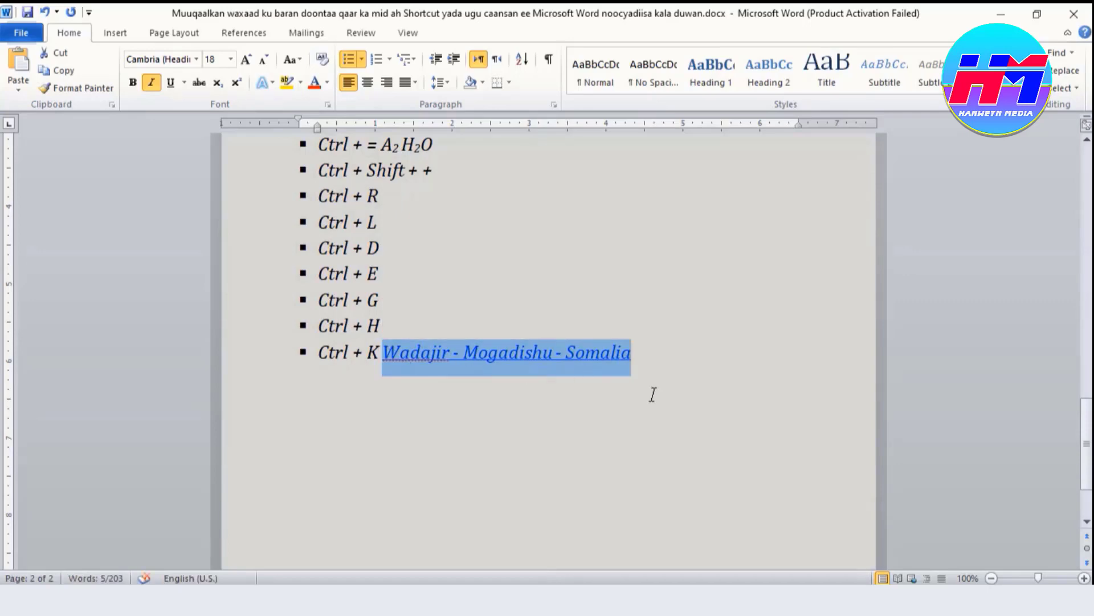
{"action": "left_click", "coordinate": [663, 359]}
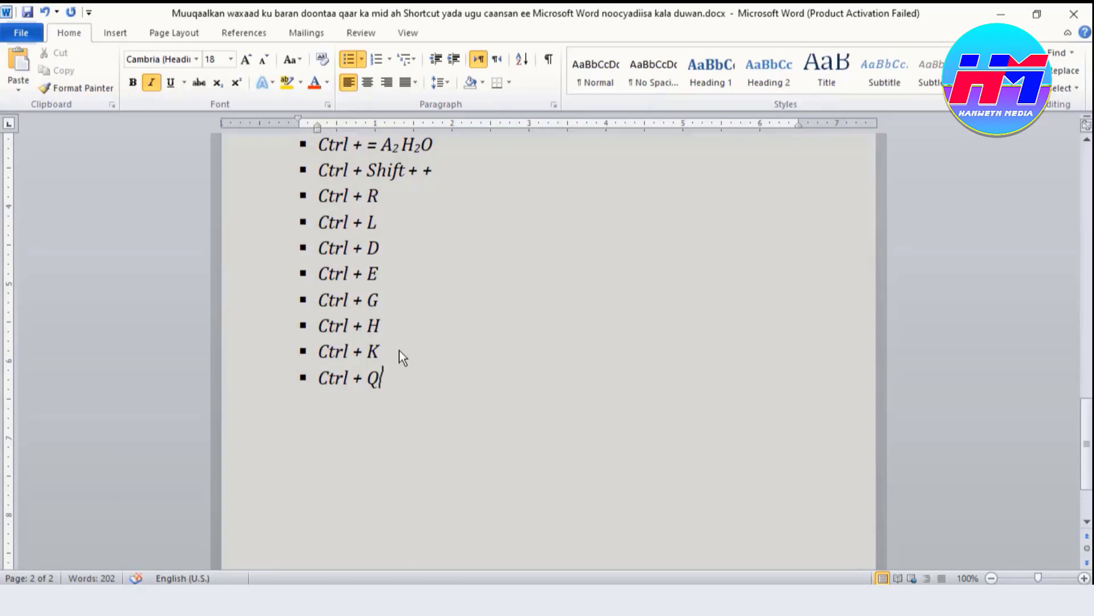
Step: Clear the paragraph formatting of the bullets from "Ctrl + L" to "Ctrl + Q" and undo the change
{"action": "left_click_drag", "start_coordinate": [413, 391], "coordinate": [279, 213]}
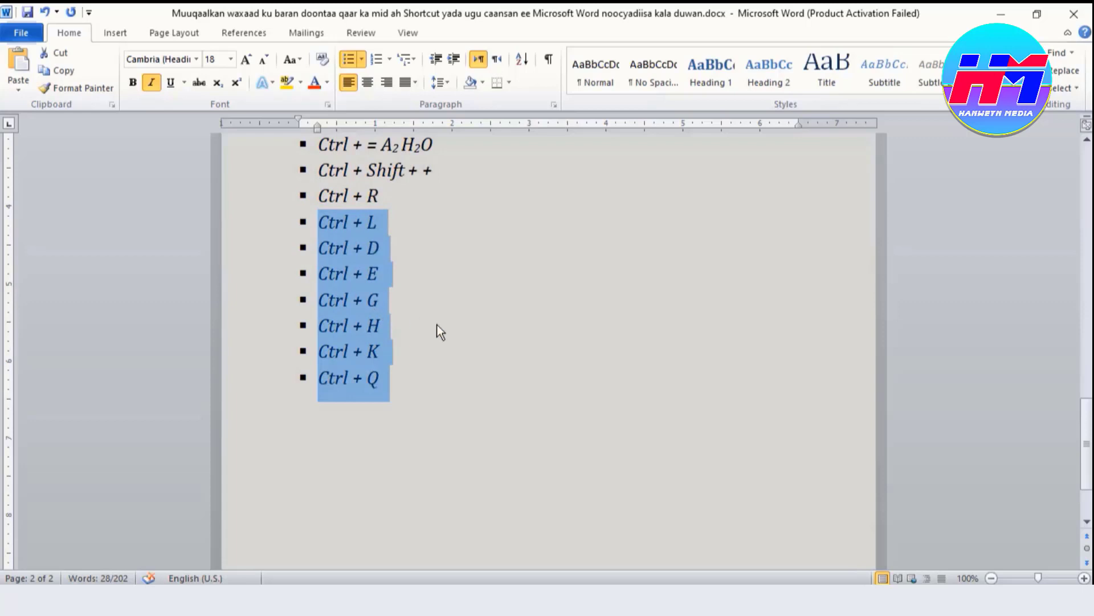
{"action": "key", "text": "ctrl+q"}
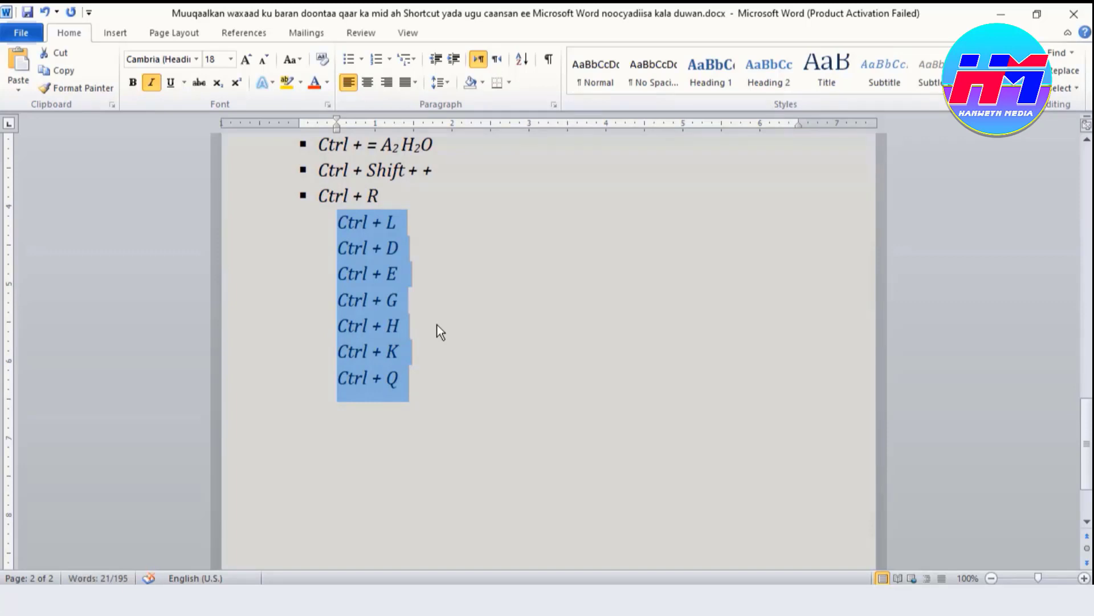
{"action": "key", "text": "ctrl+z"}
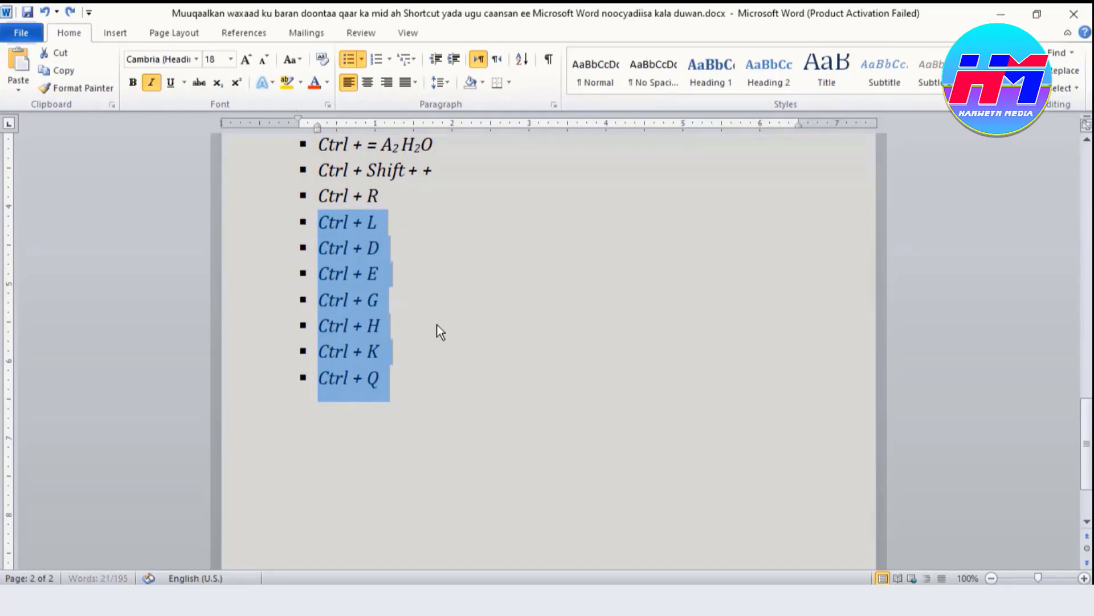
Step: Add a "Ctrl + T" bullet below "Ctrl + Q"
{"action": "left_click", "coordinate": [399, 386]}
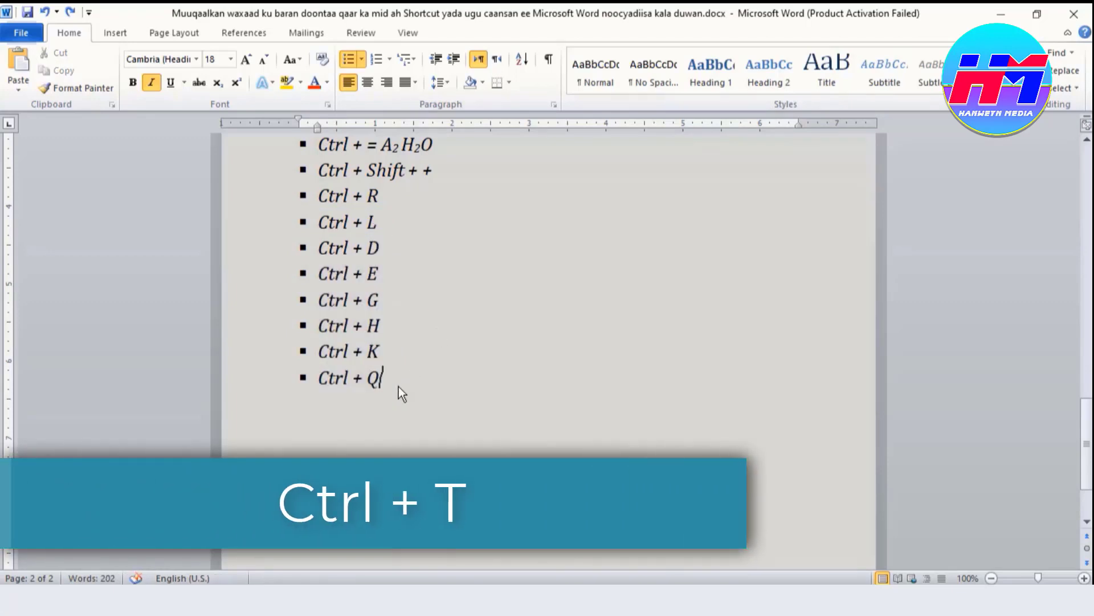
{"action": "key", "text": "Return"}
{"action": "type", "text": "Ctrl + T"}
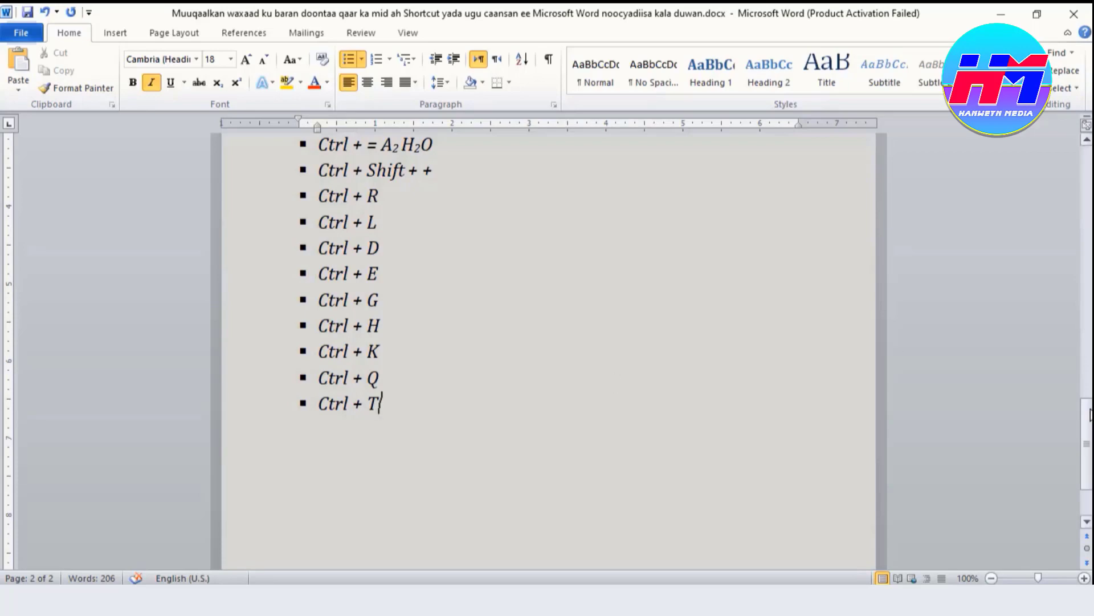
Step: Apply a hanging indent to the first paragraph below the "Topic" title
{"action": "left_click_drag", "start_coordinate": [1089, 425], "coordinate": [1015, 131]}
{"action": "left_click", "coordinate": [302, 266]}
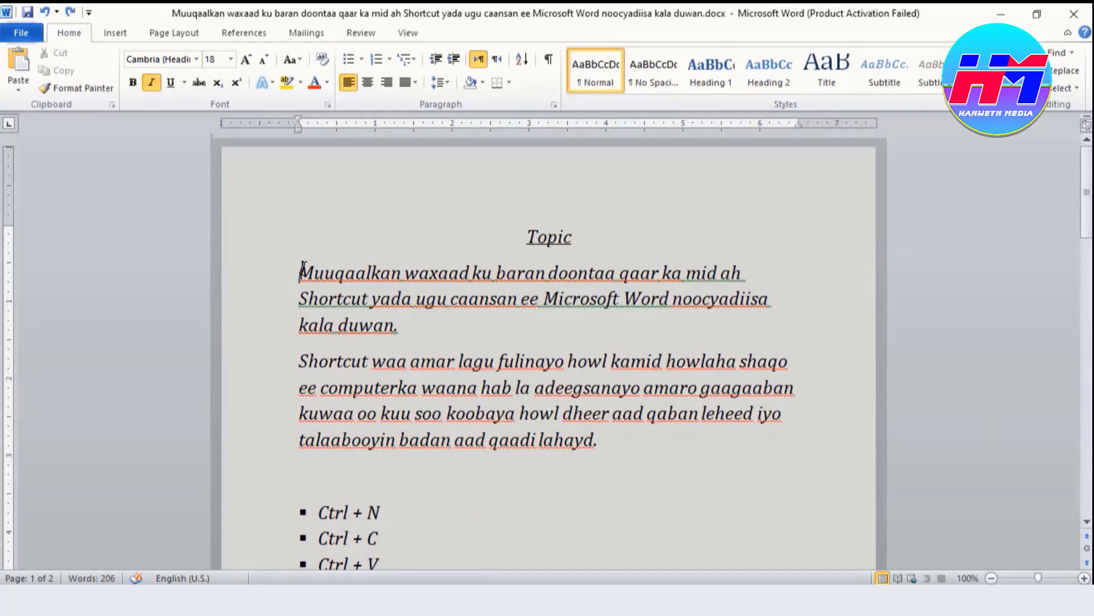
{"action": "key", "text": "ctrl+t"}
{"action": "key", "text": "ctrl+t"}
{"action": "key", "text": "ctrl+t"}
{"action": "key", "text": "ctrl+t"}
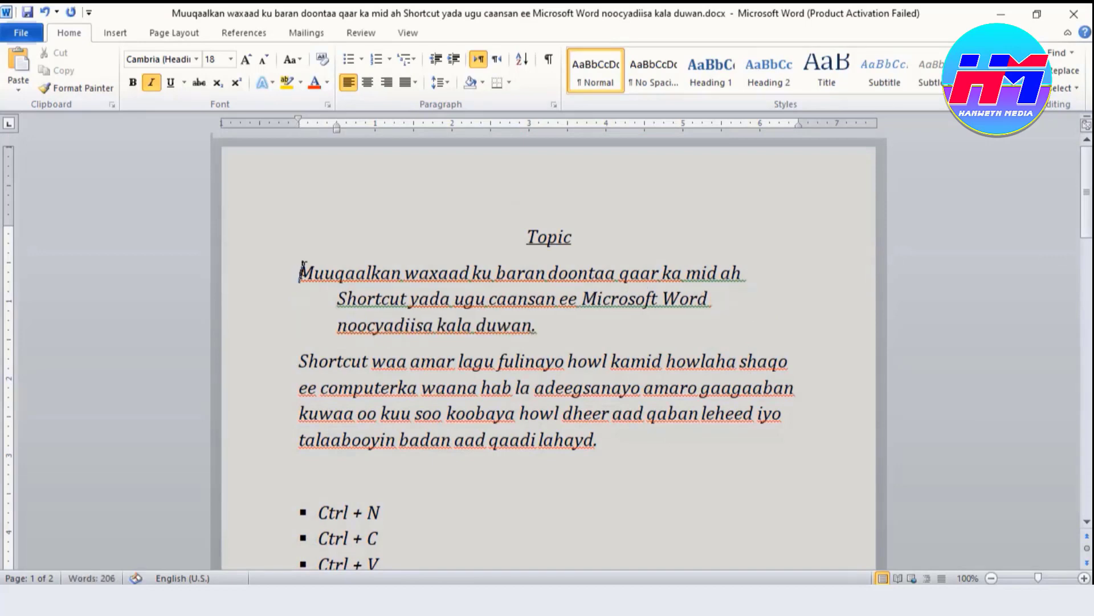
Step: Increase the hanging indent of the first paragraph below the "Topic" title step by step until its wrapped lines pass the right margin
{"action": "key", "text": "ctrl+t"}
{"action": "key", "text": "ctrl+t"}
{"action": "key", "text": "ctrl+t"}
{"action": "key", "text": "ctrl+t"}
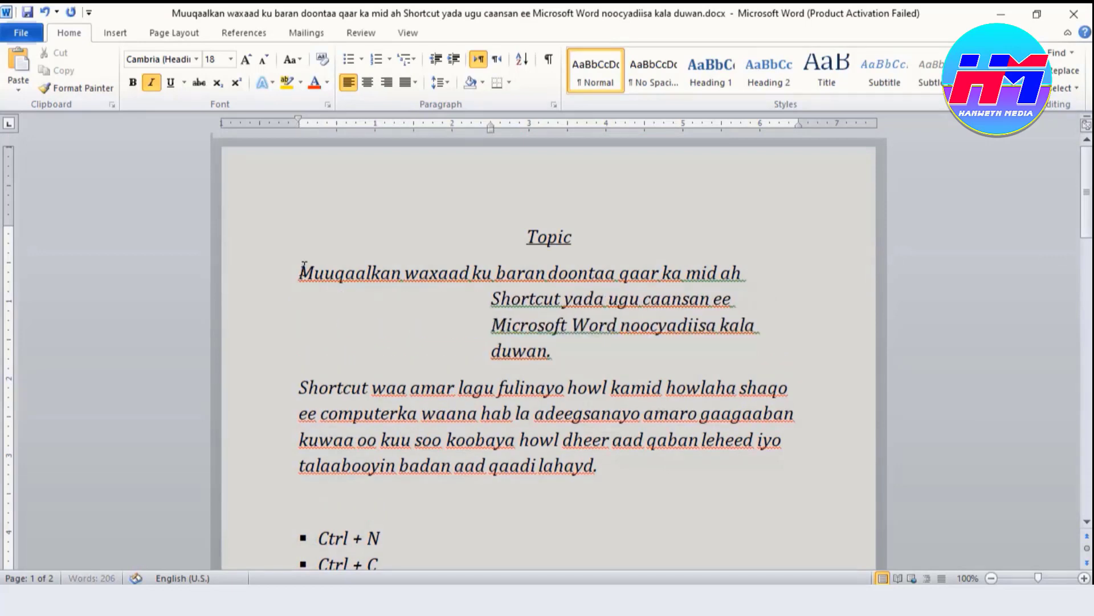
{"action": "key", "text": "ctrl+t"}
{"action": "key", "text": "ctrl+t"}
{"action": "key", "text": "ctrl+t"}
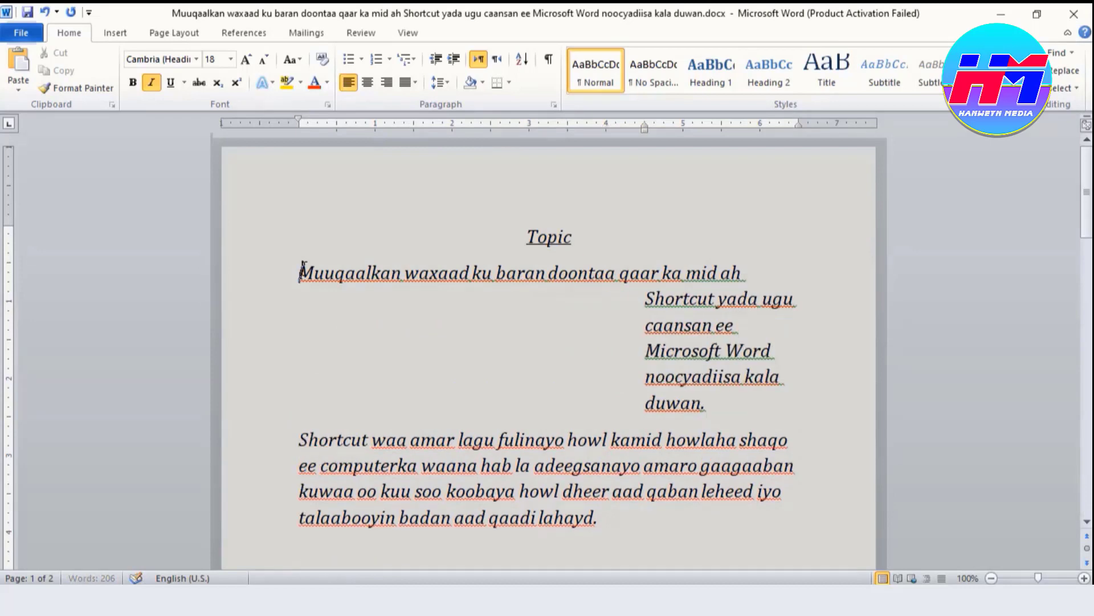
{"action": "key", "text": "ctrl+t"}
{"action": "key", "text": "ctrl+t"}
{"action": "key", "text": "ctrl+t"}
{"action": "key", "text": "ctrl+t"}
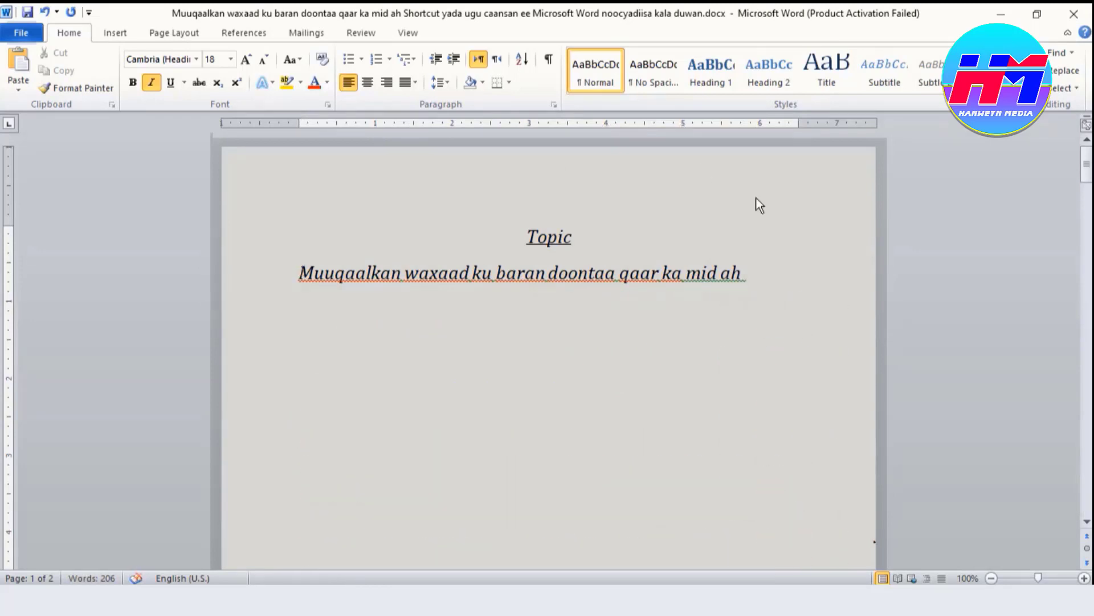
Step: Add a "Ctrl + W" bullet below "Ctrl + T" at the end of the shortcut list
{"action": "left_click_drag", "start_coordinate": [1084, 169], "coordinate": [1085, 344]}
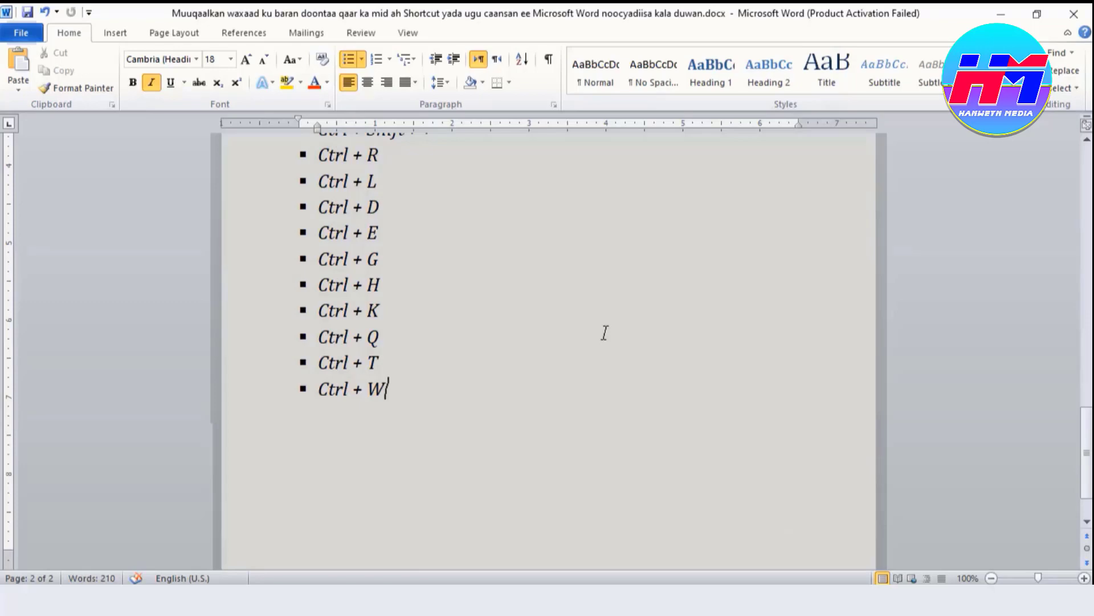
Step: Create a new blank document and close it to return to the shortcut list
{"action": "key", "text": "ctrl+n"}
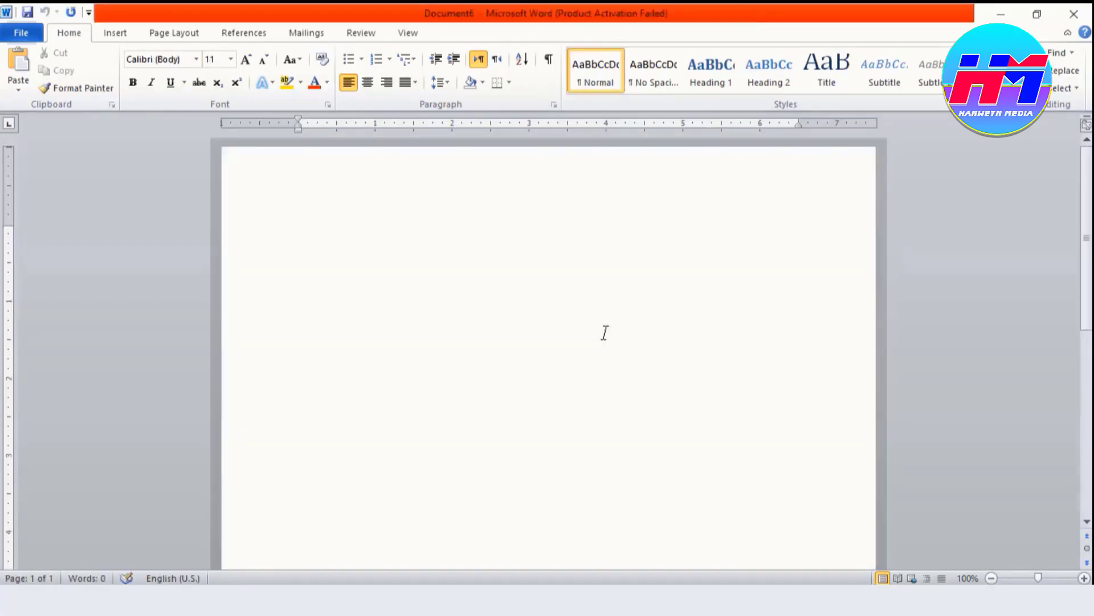
{"action": "key", "text": "ctrl+n"}
{"action": "key", "text": "ctrl+w"}
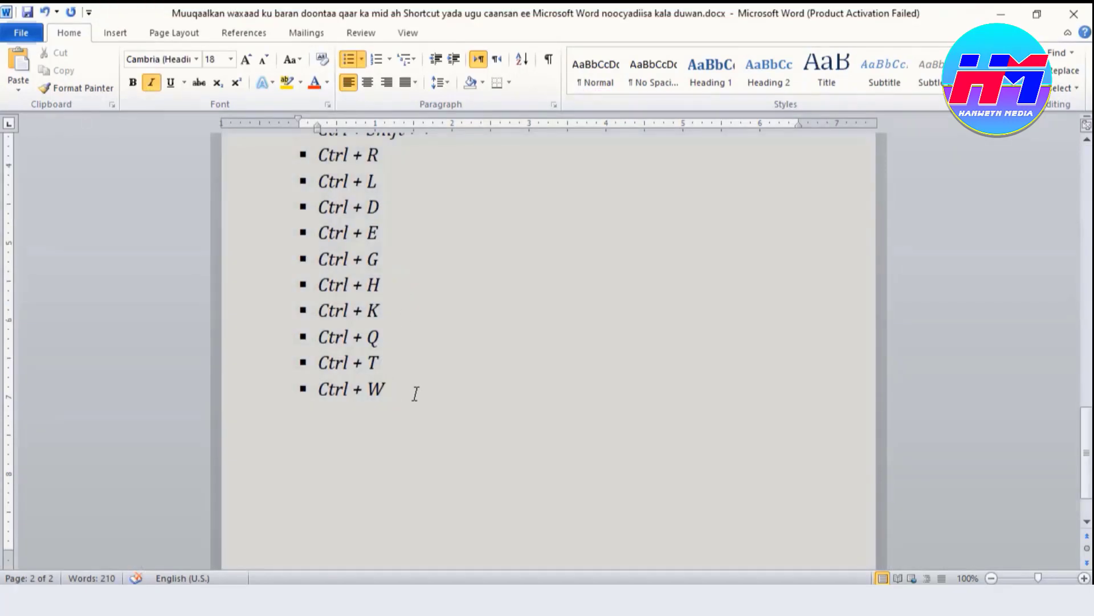